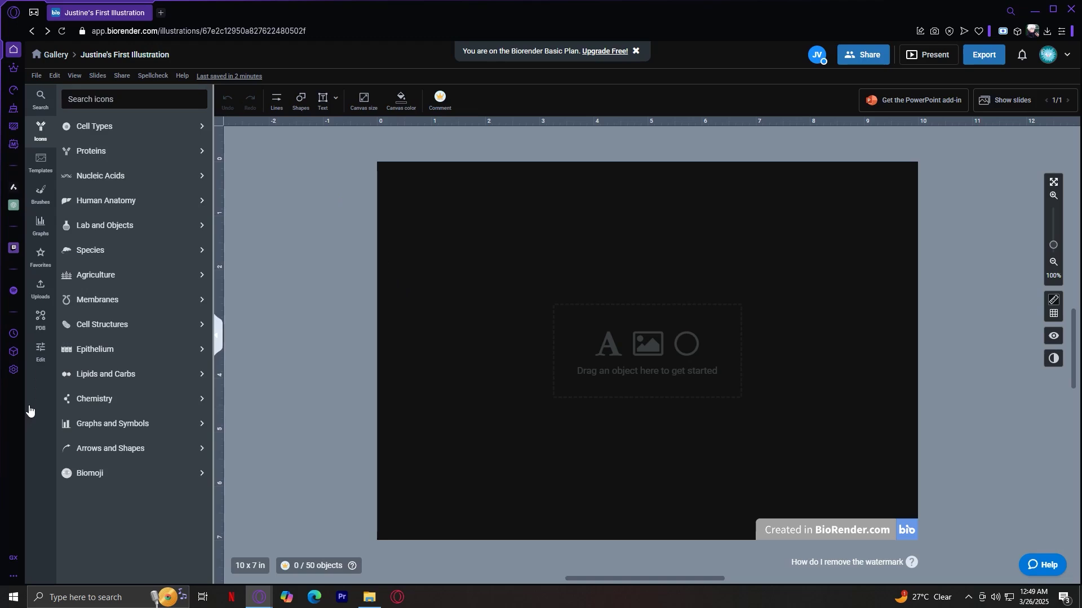
Go from Search to the Icons library and open the Cell Types category
{"action": "left_click", "coordinate": [47, 103]}
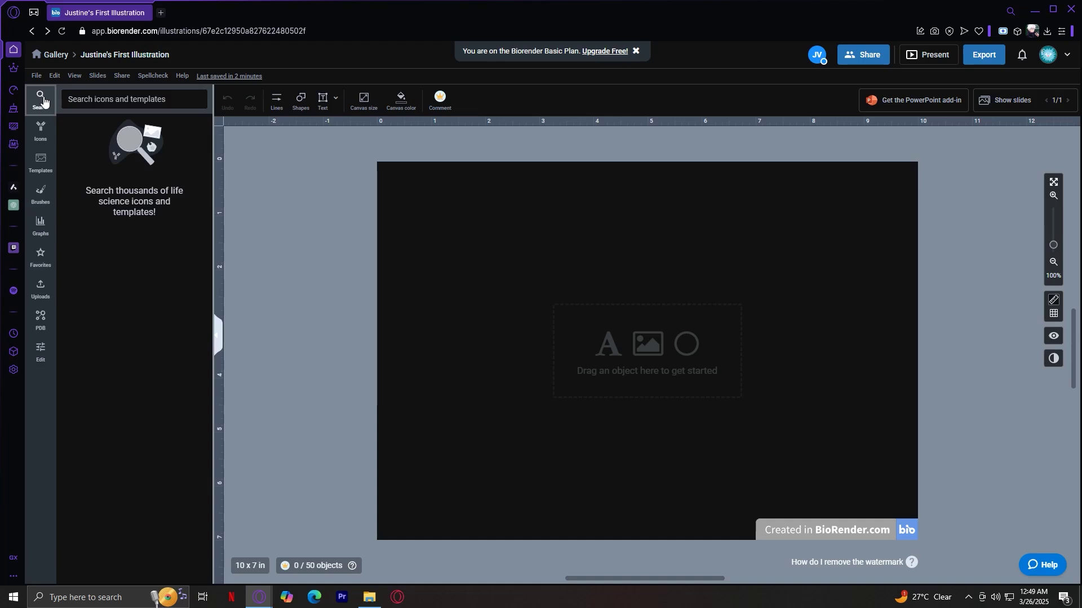
{"action": "left_click", "coordinate": [40, 130]}
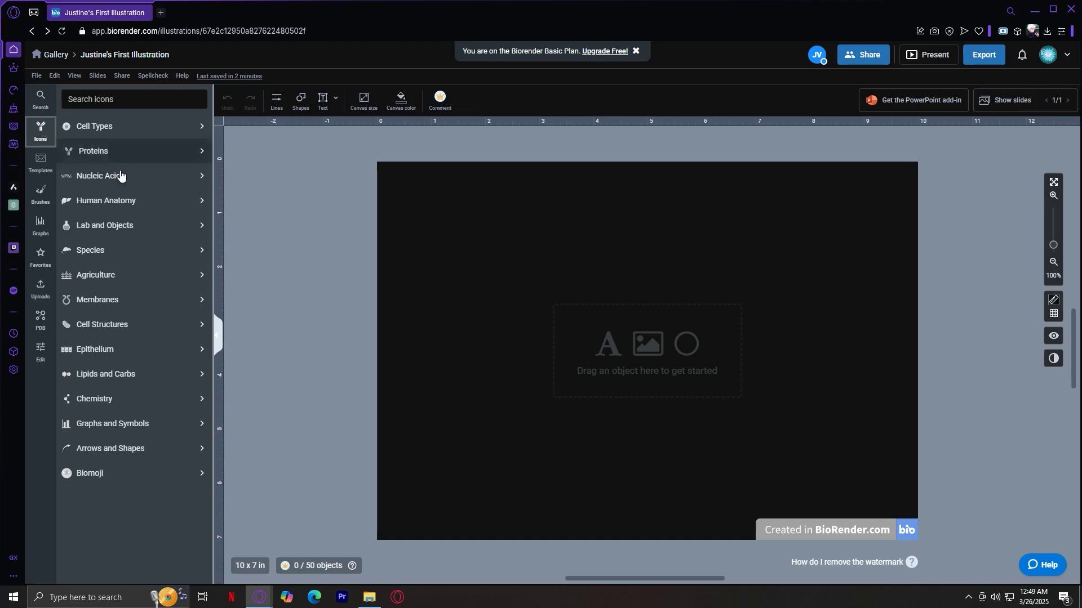
{"action": "left_click", "coordinate": [128, 129]}
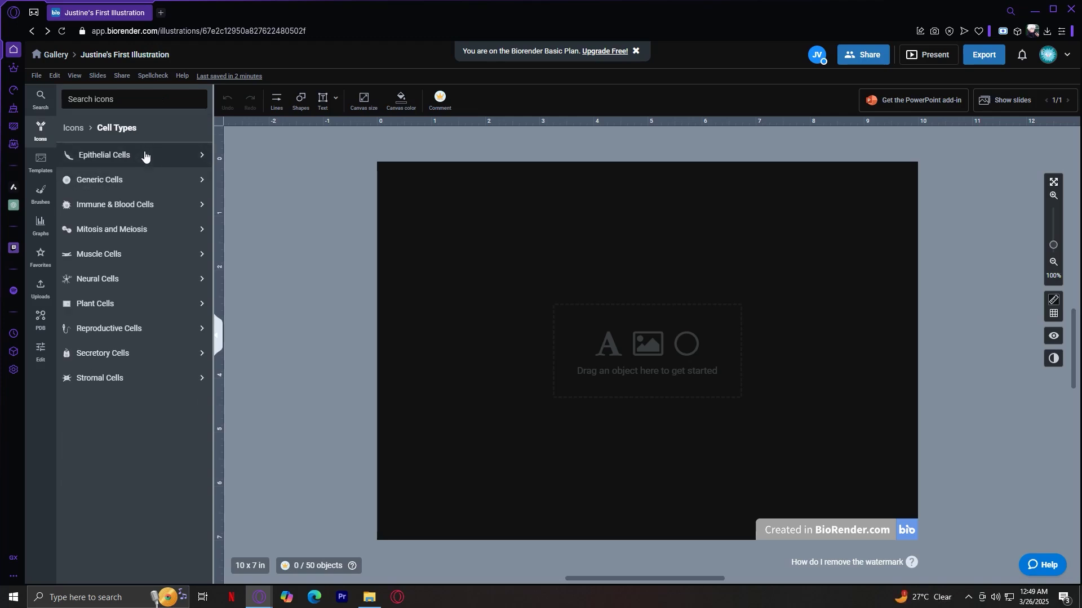
Add the A549 epithelial cell icon, then resize it and move it toward the top-left
{"action": "left_click", "coordinate": [144, 155]}
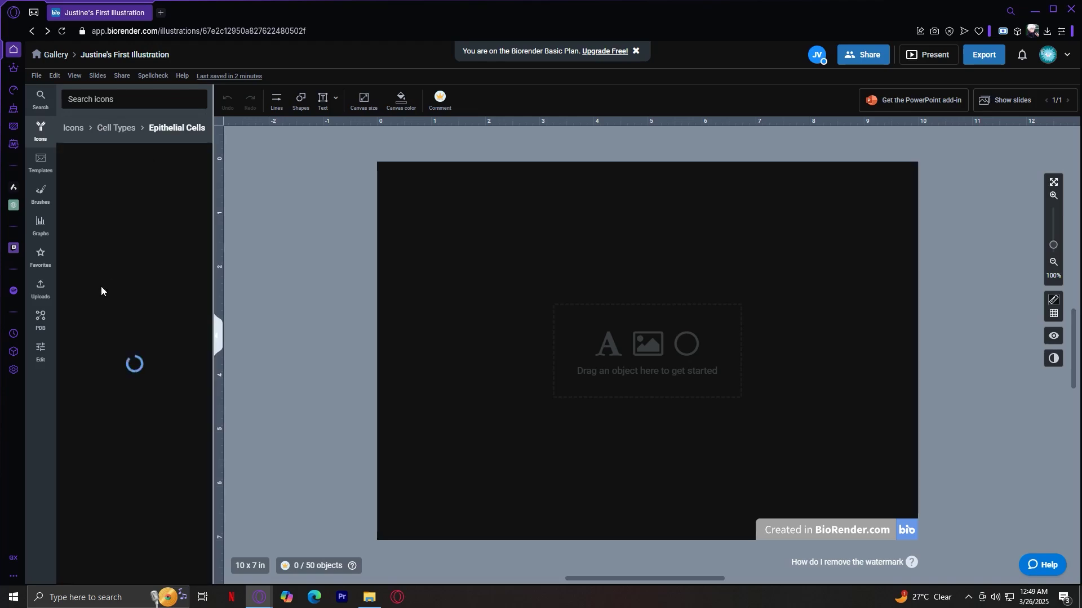
{"action": "left_click", "coordinate": [74, 165]}
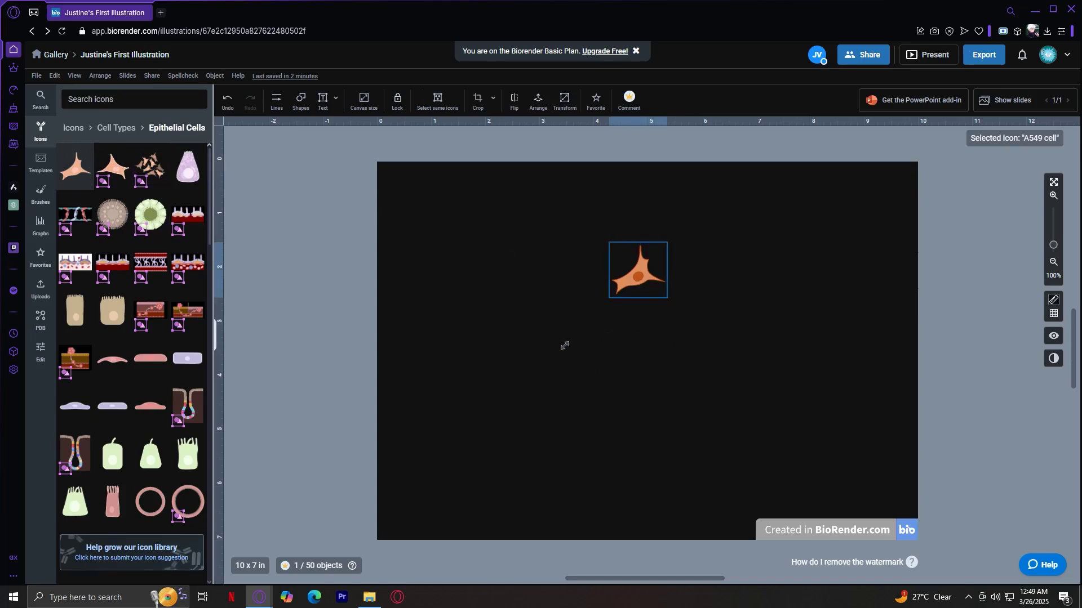
{"action": "left_click_drag", "start_coordinate": [623, 295], "coordinate": [519, 381]}
{"action": "left_click_drag", "start_coordinate": [553, 319], "coordinate": [403, 272]}
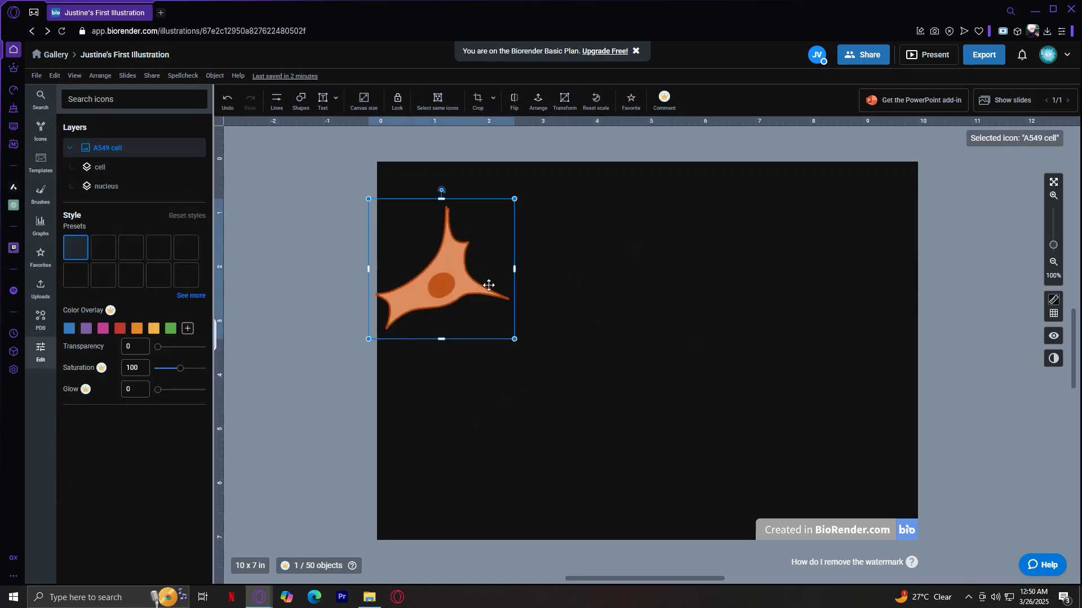
{"action": "left_click_drag", "start_coordinate": [511, 339], "coordinate": [458, 285]}
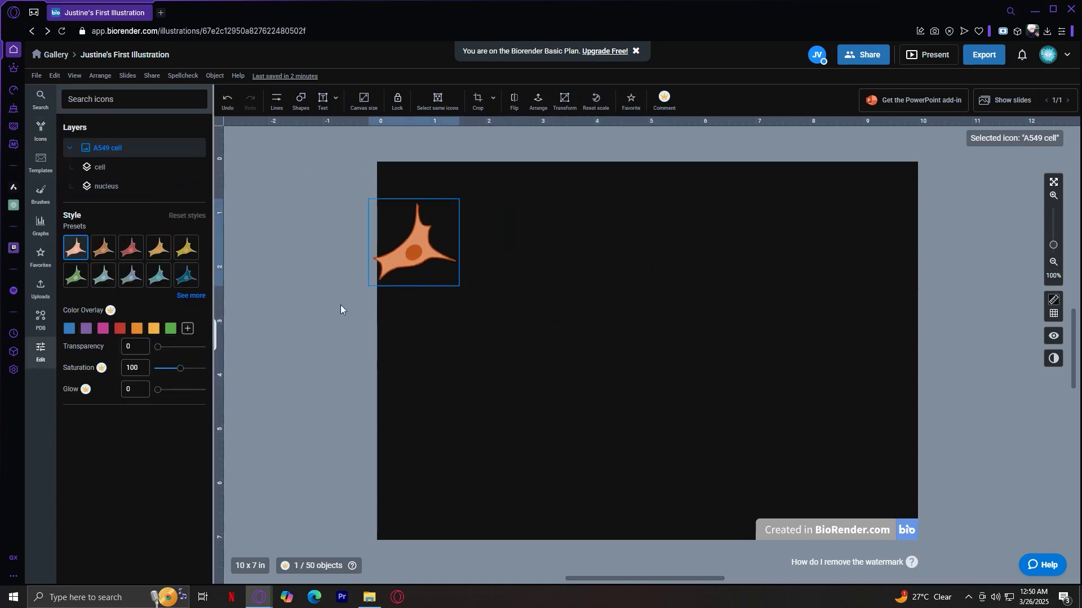
Try a green tint on the A549 cell, dismiss the Premium prompt, and nudge it into place
{"action": "left_click", "coordinate": [171, 328]}
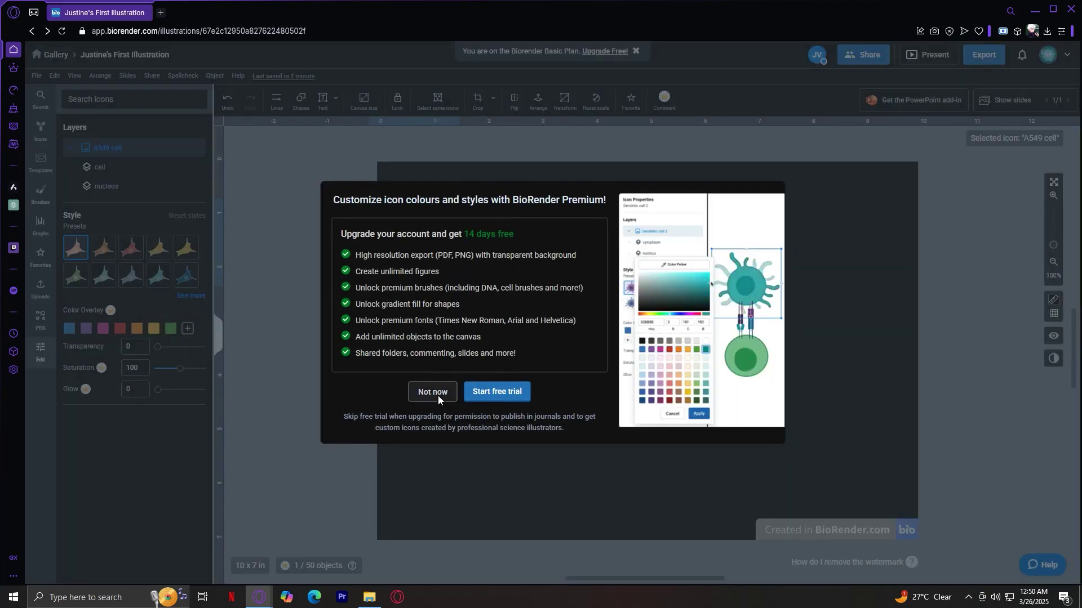
{"action": "left_click", "coordinate": [437, 395]}
{"action": "mouse_move", "coordinate": [454, 285]}
{"action": "left_mouse_down"}
{"action": "mouse_move", "coordinate": [513, 329]}
{"action": "mouse_move", "coordinate": [447, 280]}
{"action": "mouse_move", "coordinate": [628, 437]}
{"action": "mouse_move", "coordinate": [366, 190]}
{"action": "mouse_move", "coordinate": [693, 401]}
{"action": "mouse_move", "coordinate": [417, 203]}
{"action": "mouse_move", "coordinate": [675, 353]}
{"action": "mouse_move", "coordinate": [531, 297]}
{"action": "mouse_move", "coordinate": [516, 309]}
{"action": "mouse_move", "coordinate": [444, 272]}
{"action": "left_mouse_up"}
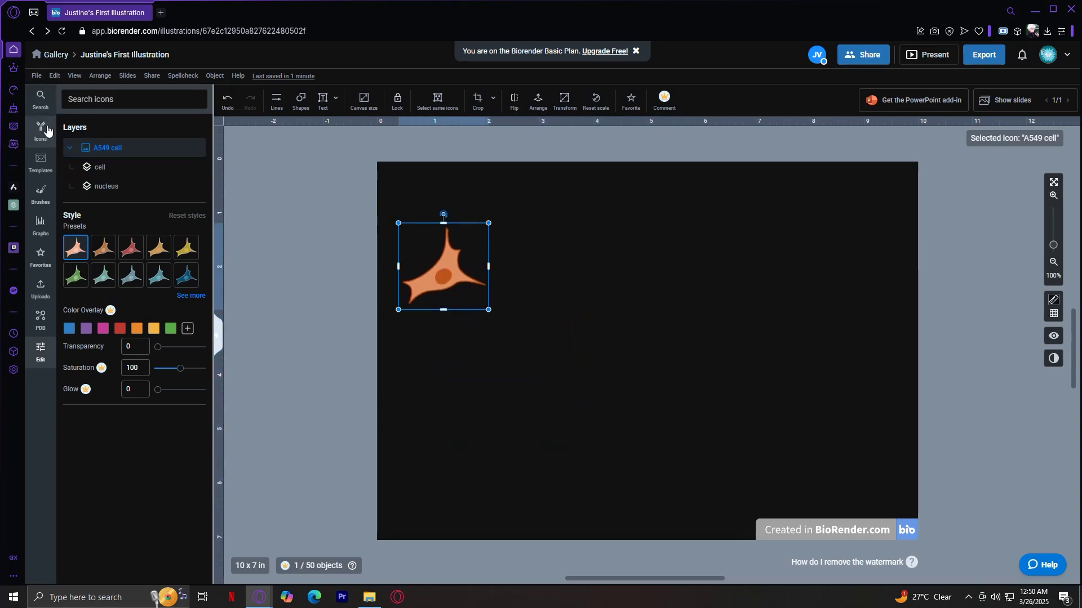
{"action": "left_click", "coordinate": [47, 130]}
Add two 3D spheroids from Generic Cells and enlarge one to about 270 px
{"action": "left_click", "coordinate": [148, 125]}
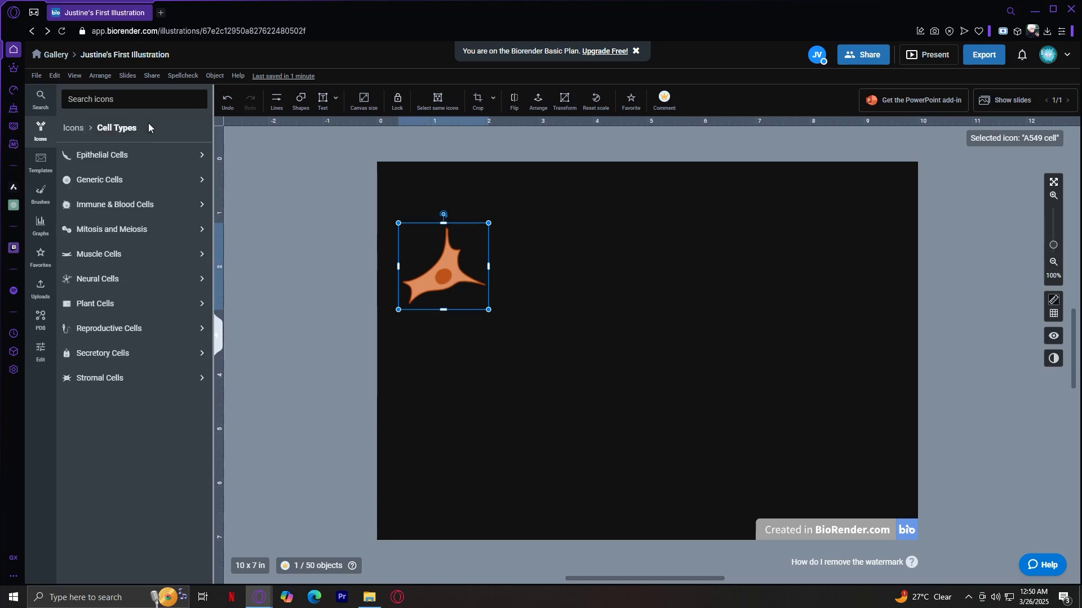
{"action": "left_click", "coordinate": [161, 180]}
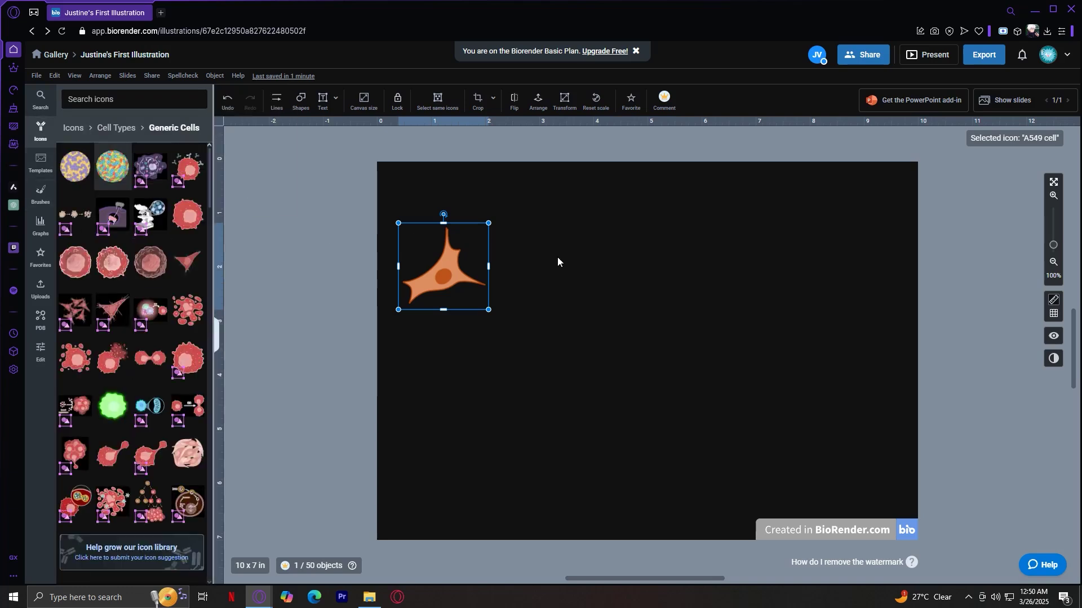
{"action": "key", "text": "ctrl+v"}
{"action": "left_click_drag", "start_coordinate": [600, 273], "coordinate": [689, 278]}
Tilt the A549 cell about 19° counter-clockwise and adjust nucleus transparency and saturation 200
{"action": "left_click", "coordinate": [435, 280]}
{"action": "left_click", "coordinate": [167, 187]}
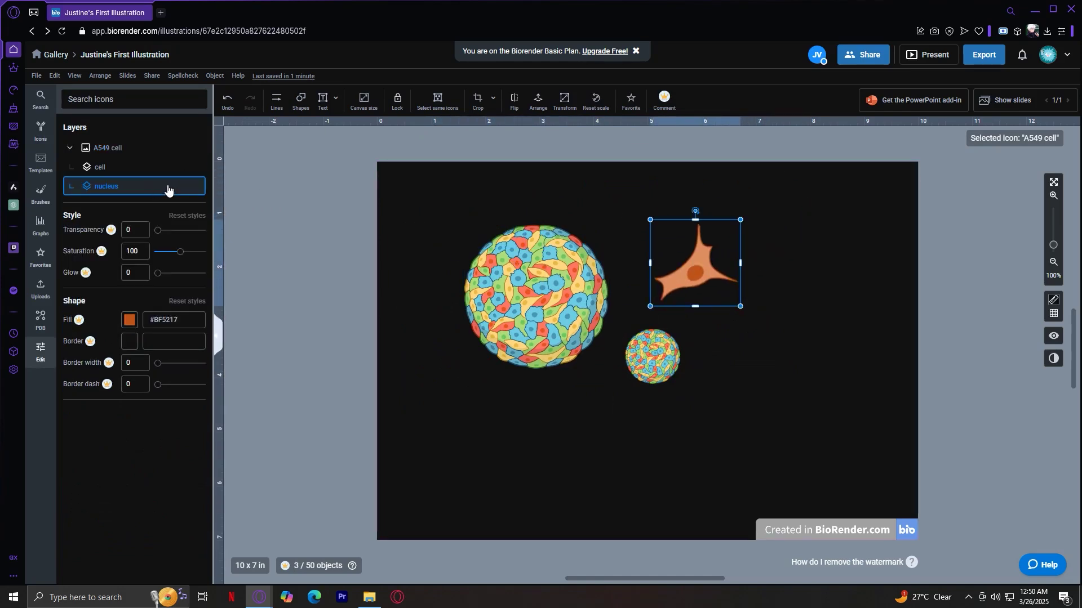
{"action": "left_click_drag", "start_coordinate": [695, 212], "coordinate": [677, 213]}
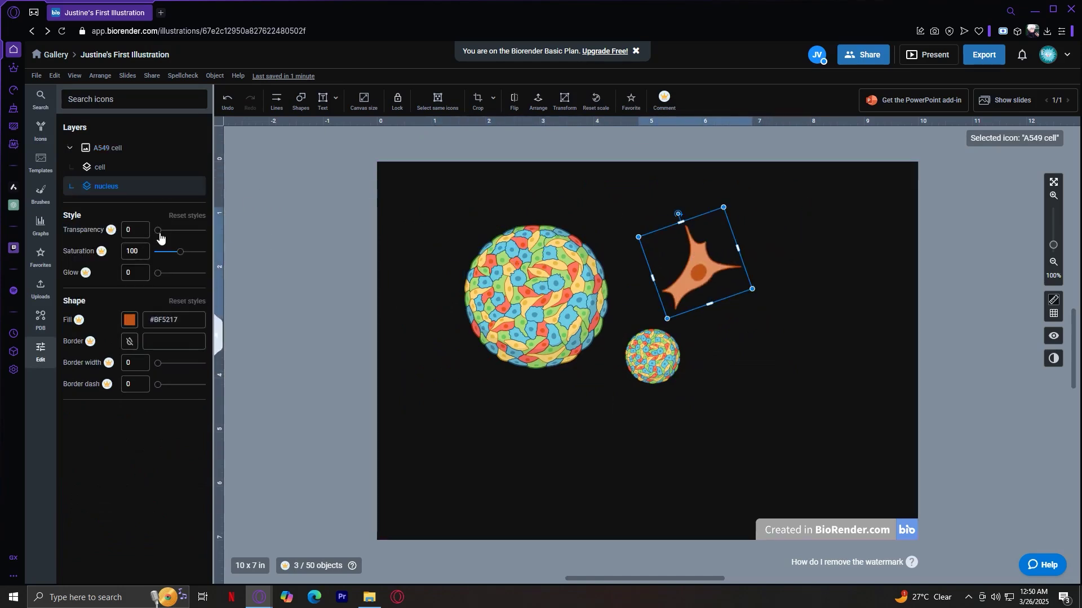
{"action": "mouse_move", "coordinate": [158, 233]}
{"action": "left_mouse_down"}
{"action": "mouse_move", "coordinate": [194, 231]}
{"action": "mouse_move", "coordinate": [146, 230]}
{"action": "left_mouse_up"}
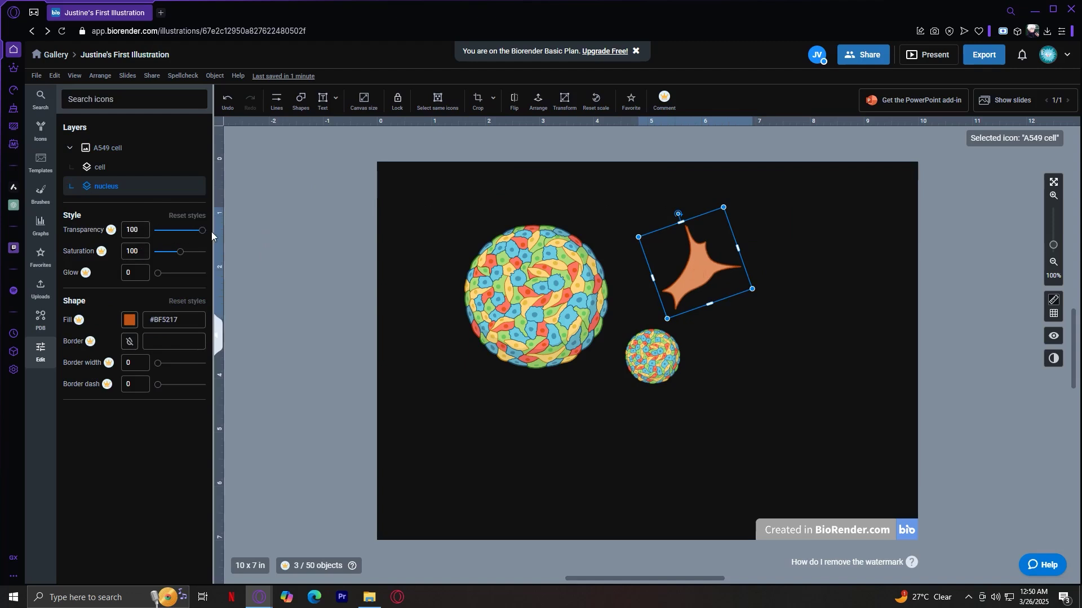
{"action": "mouse_move", "coordinate": [160, 234]}
{"action": "left_mouse_down"}
{"action": "mouse_move", "coordinate": [194, 232]}
{"action": "mouse_move", "coordinate": [169, 234]}
{"action": "left_mouse_up"}
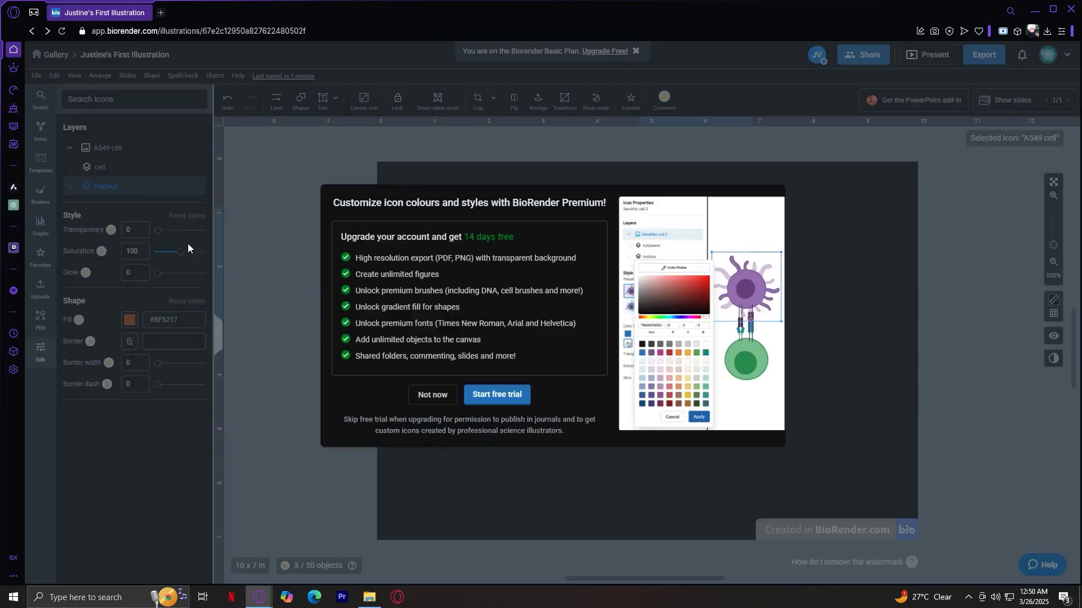
{"action": "left_click", "coordinate": [432, 392]}
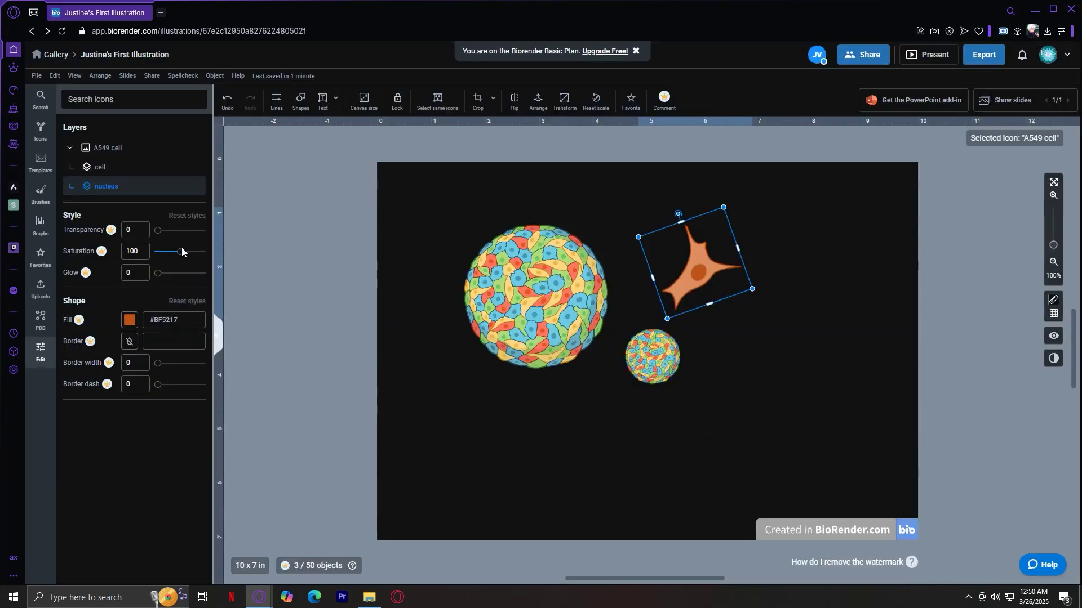
{"action": "left_click_drag", "start_coordinate": [179, 253], "coordinate": [259, 252]}
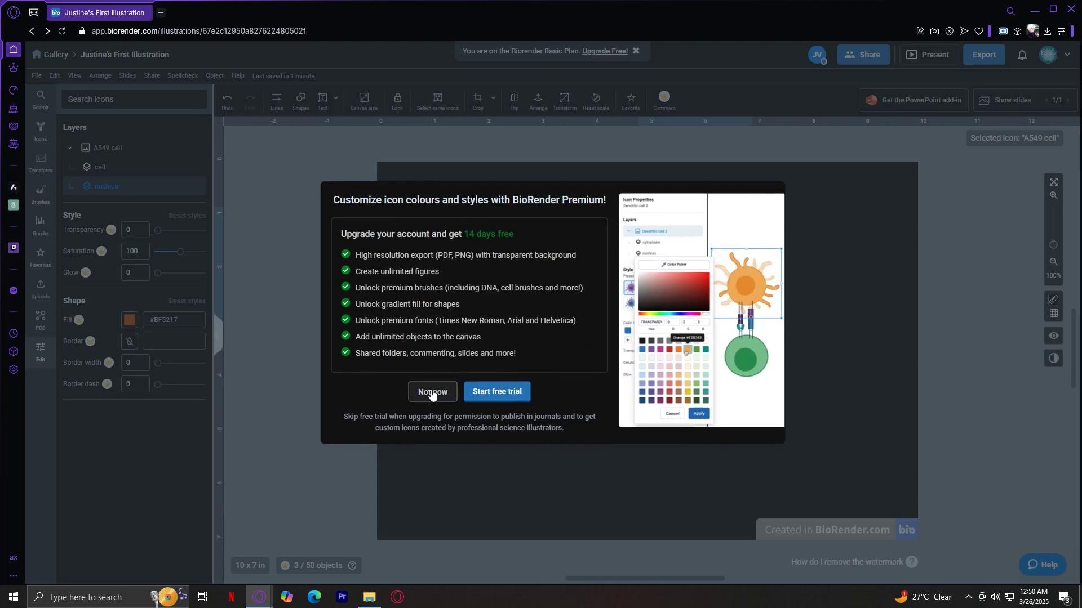
{"action": "left_click", "coordinate": [431, 390]}
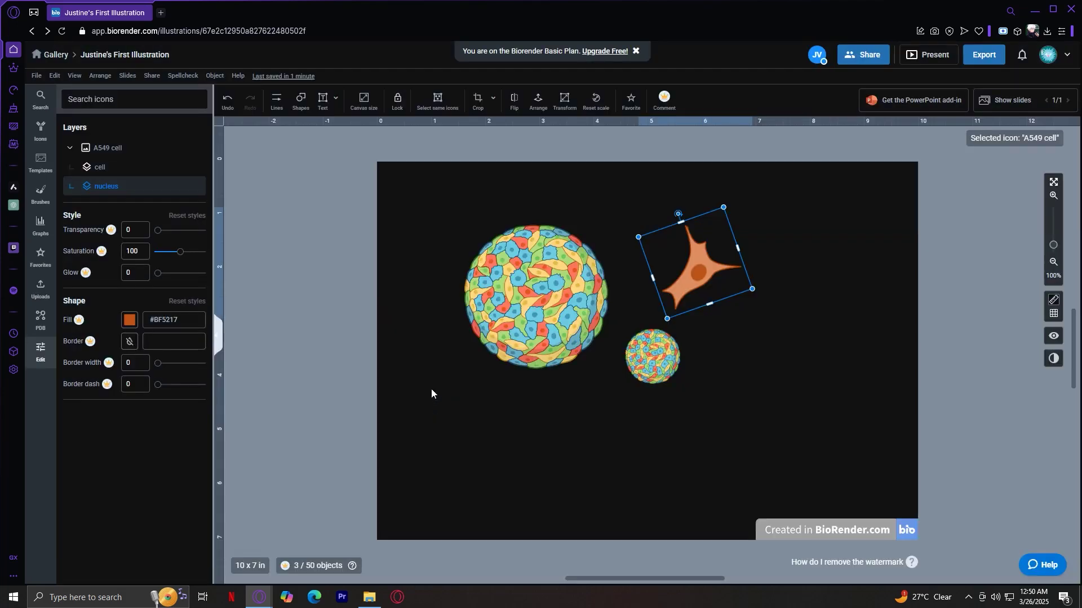
{"action": "left_click", "coordinate": [40, 132]}
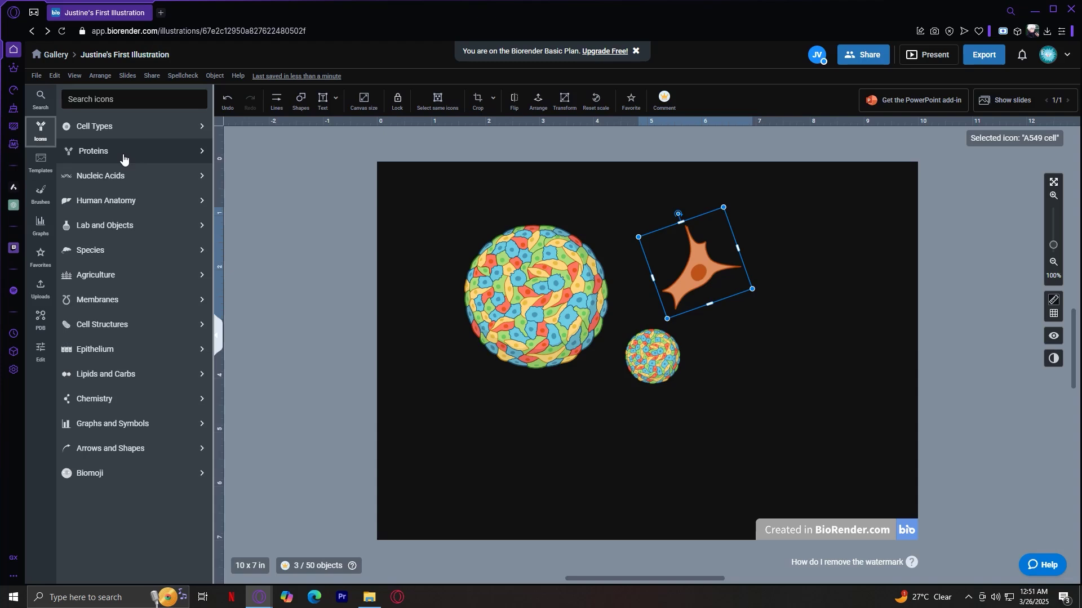
Drag the Aorta (abdominal) icon from Human Anatomy > Cardiovascular System onto the canvas's right side
{"action": "left_click", "coordinate": [104, 204]}
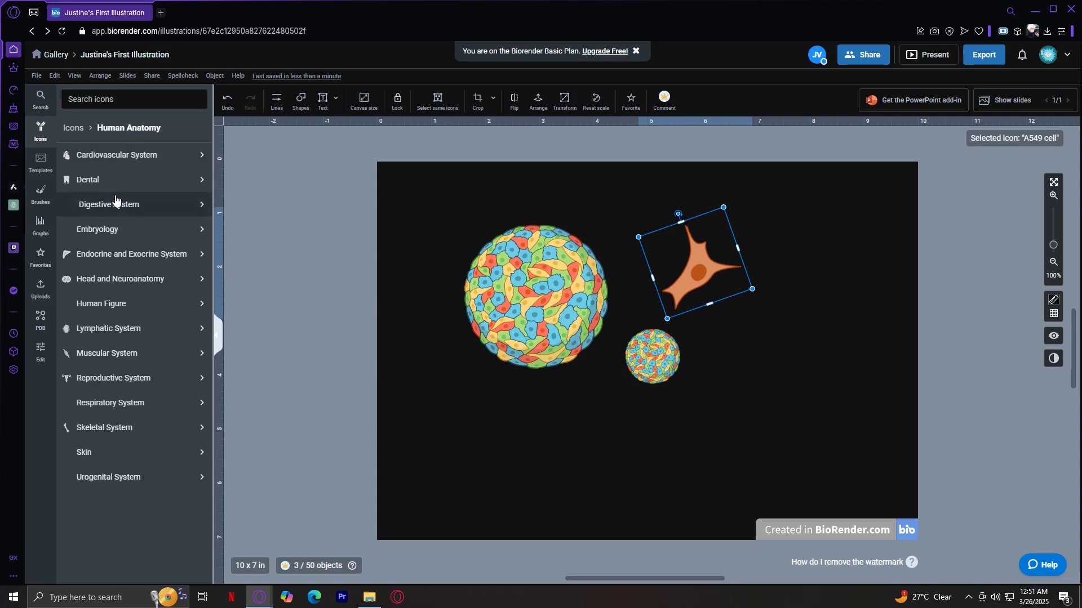
{"action": "left_click", "coordinate": [136, 154]}
{"action": "left_click", "coordinate": [135, 153]}
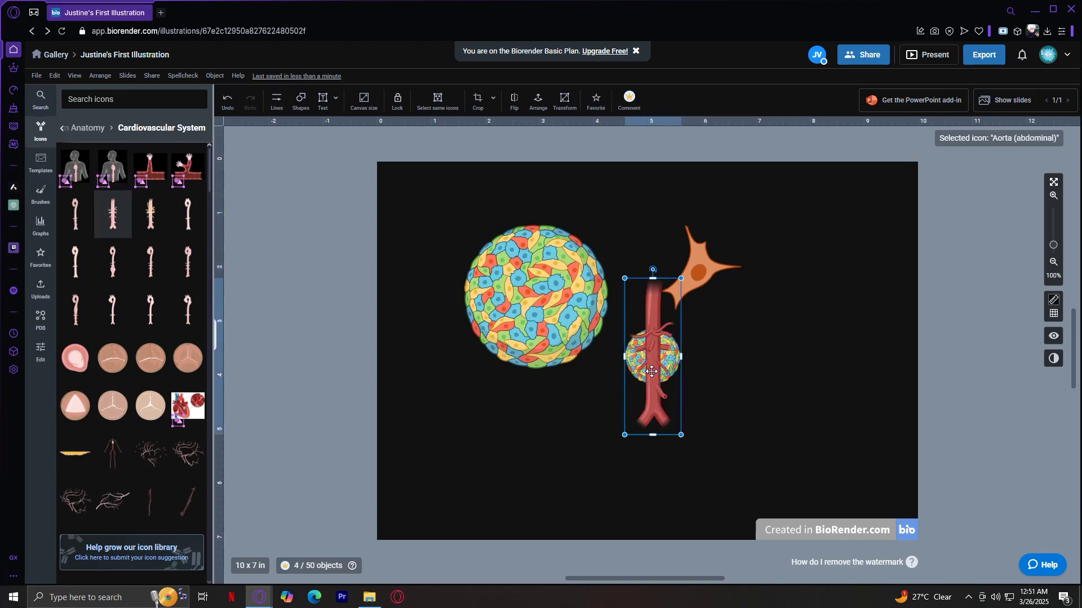
{"action": "left_click_drag", "start_coordinate": [643, 433], "coordinate": [804, 389]}
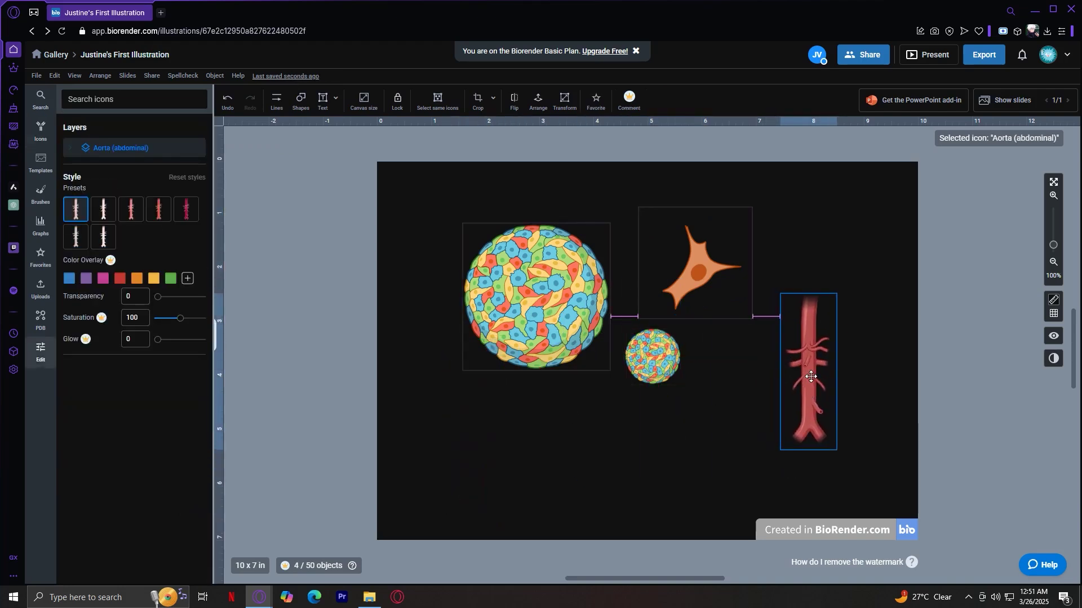
{"action": "left_click", "coordinate": [40, 129]}
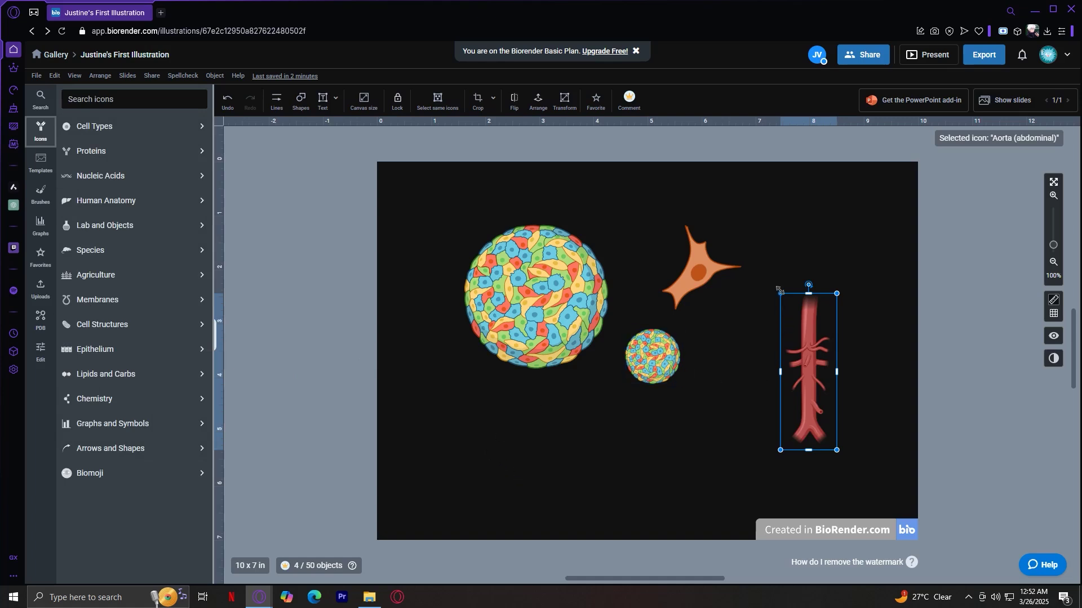
Shrink the aorta slightly and place it and the A549 cell beneath the large spheroid
{"action": "mouse_move", "coordinate": [782, 294]}
{"action": "left_mouse_down"}
{"action": "mouse_move", "coordinate": [831, 421]}
{"action": "mouse_move", "coordinate": [784, 302]}
{"action": "left_mouse_up"}
{"action": "left_click_drag", "start_coordinate": [810, 359], "coordinate": [541, 401]}
{"action": "left_click", "coordinate": [540, 307]}
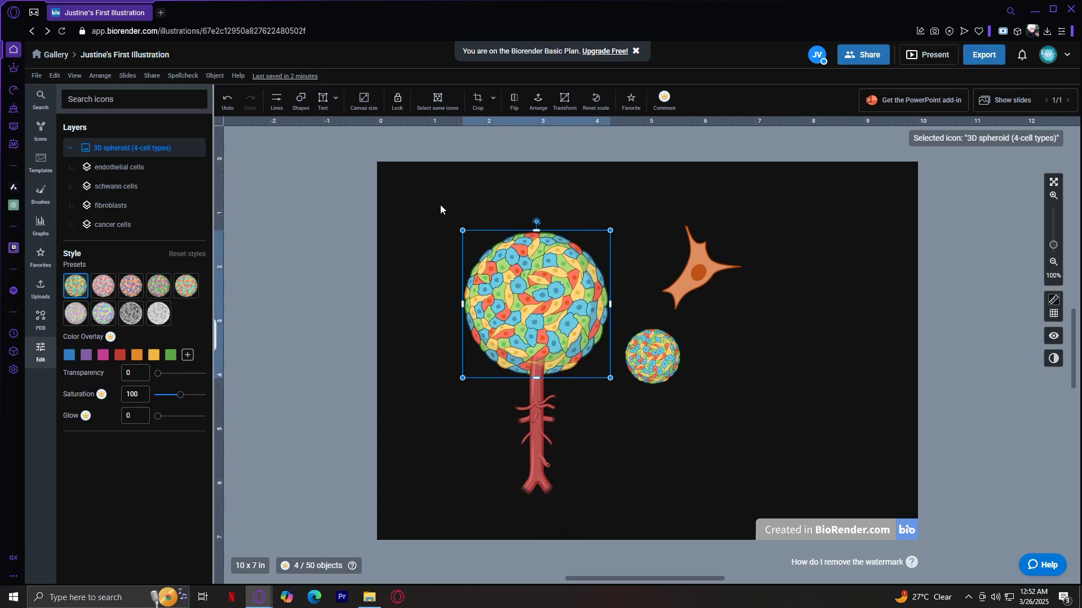
{"action": "left_click_drag", "start_coordinate": [698, 272], "coordinate": [576, 420]}
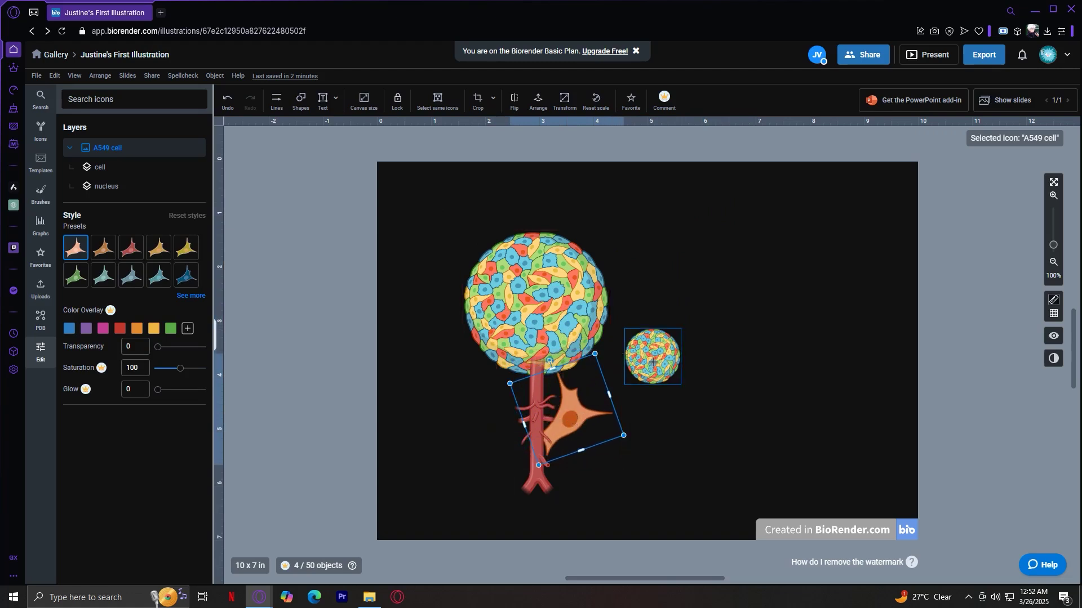
Set the small spheroid beside the vessel, and rotate and shrink the A549 cell to branch right
{"action": "left_click", "coordinate": [652, 349]}
{"action": "left_click_drag", "start_coordinate": [652, 349], "coordinate": [592, 389]}
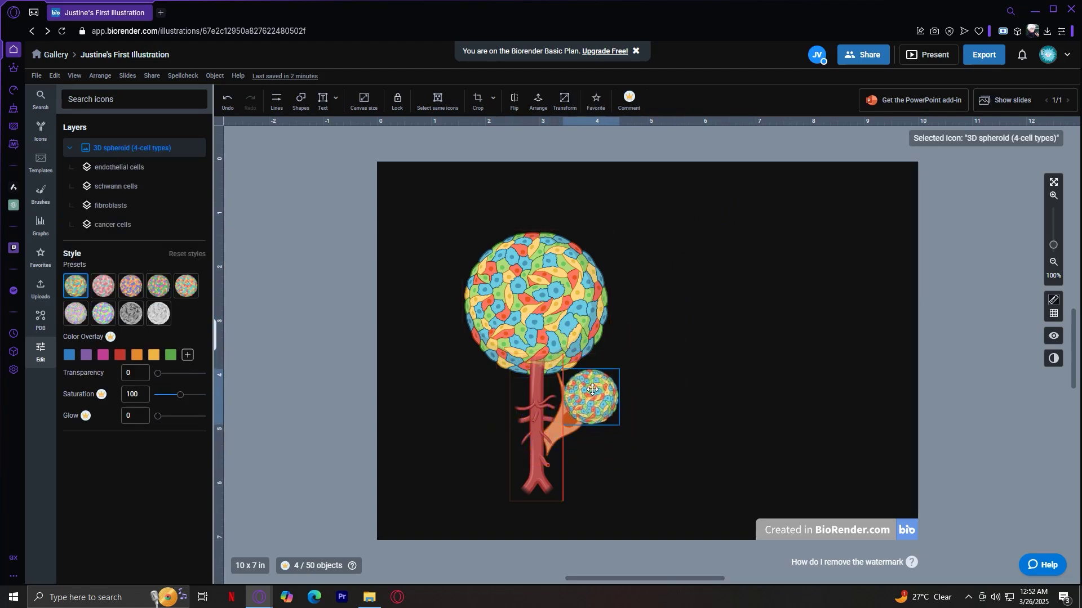
{"action": "left_click", "coordinate": [575, 427]}
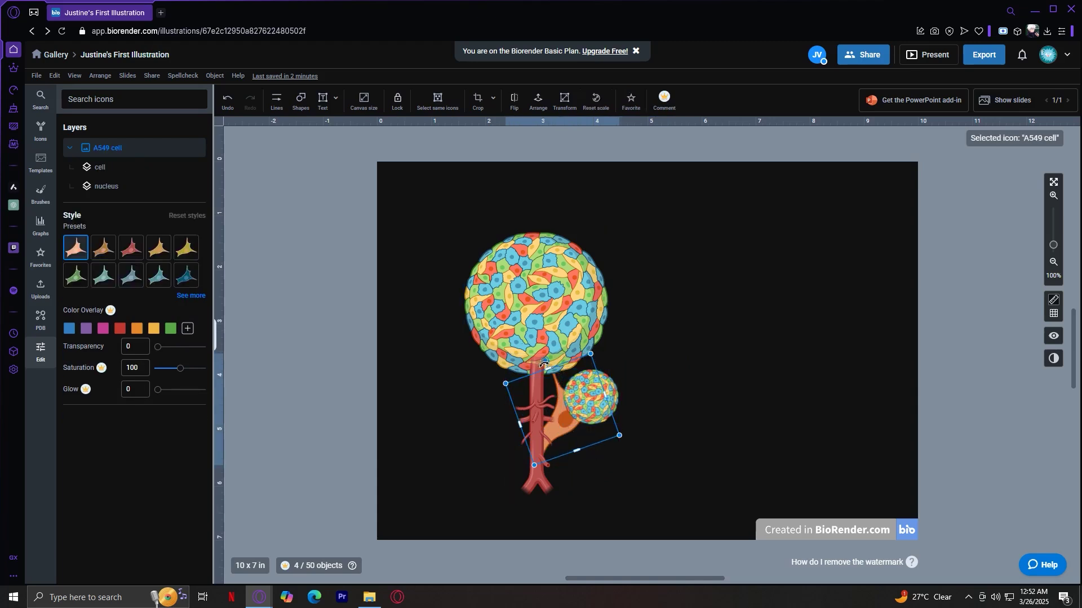
{"action": "left_click_drag", "start_coordinate": [556, 365], "coordinate": [620, 405]}
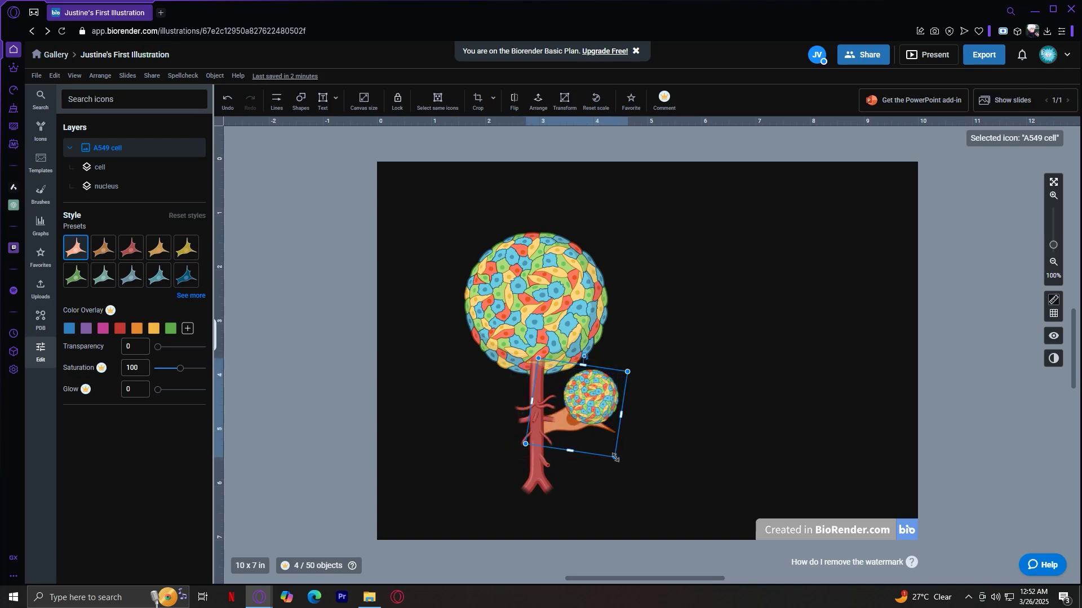
{"action": "left_click_drag", "start_coordinate": [615, 457], "coordinate": [607, 443]}
{"action": "left_click", "coordinate": [41, 130]}
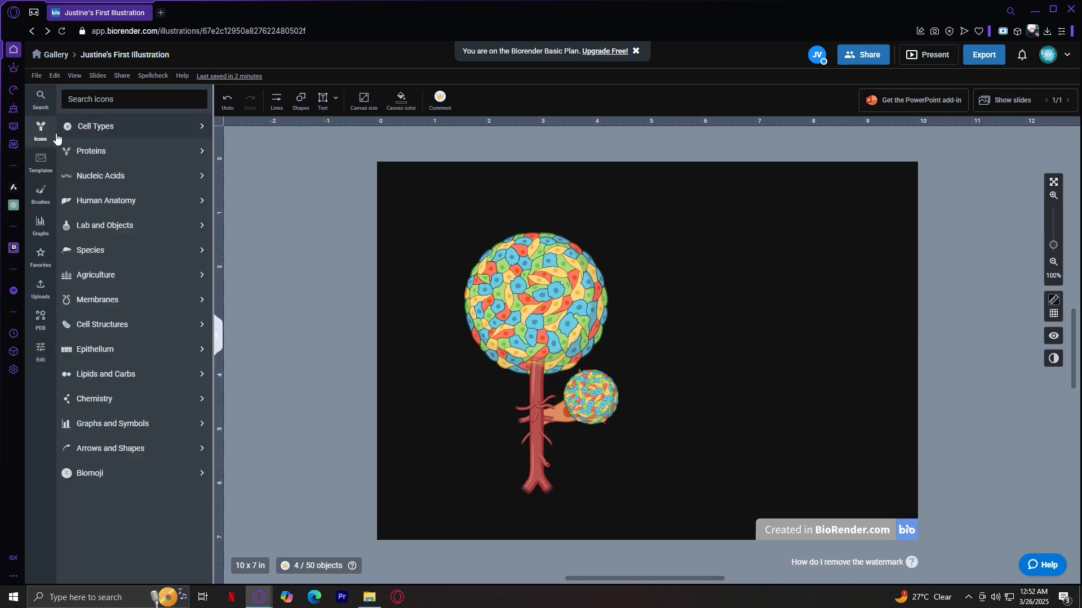
Show all templates, preview Peripheral Nerve Structure, and view the Migration of Progenitor Cells (Layout) details
{"action": "left_click", "coordinate": [47, 167]}
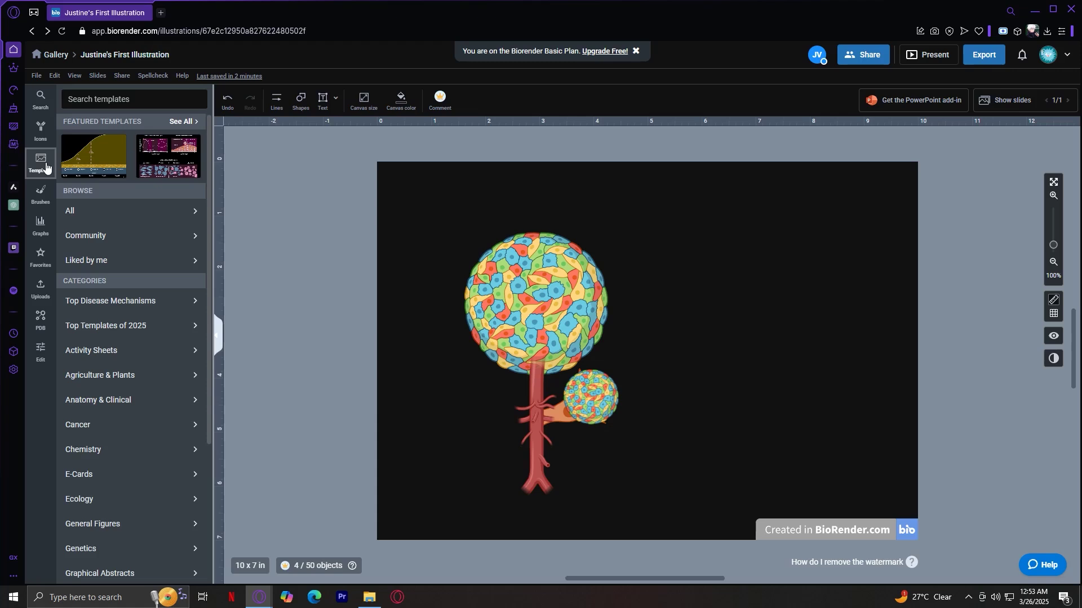
{"action": "left_click", "coordinate": [124, 217]}
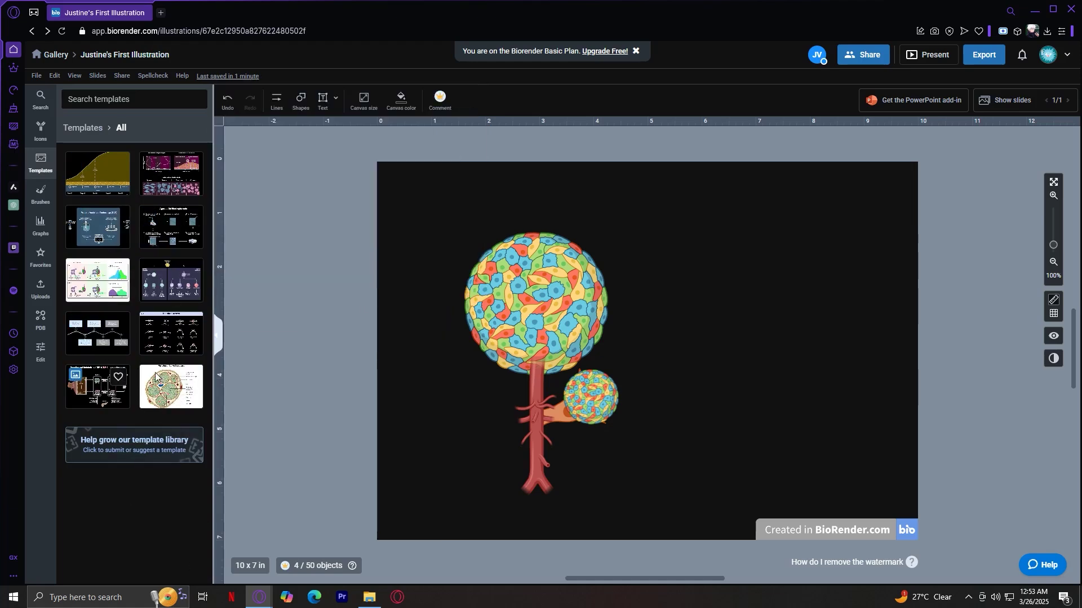
{"action": "mouse_move", "coordinate": [166, 387]}
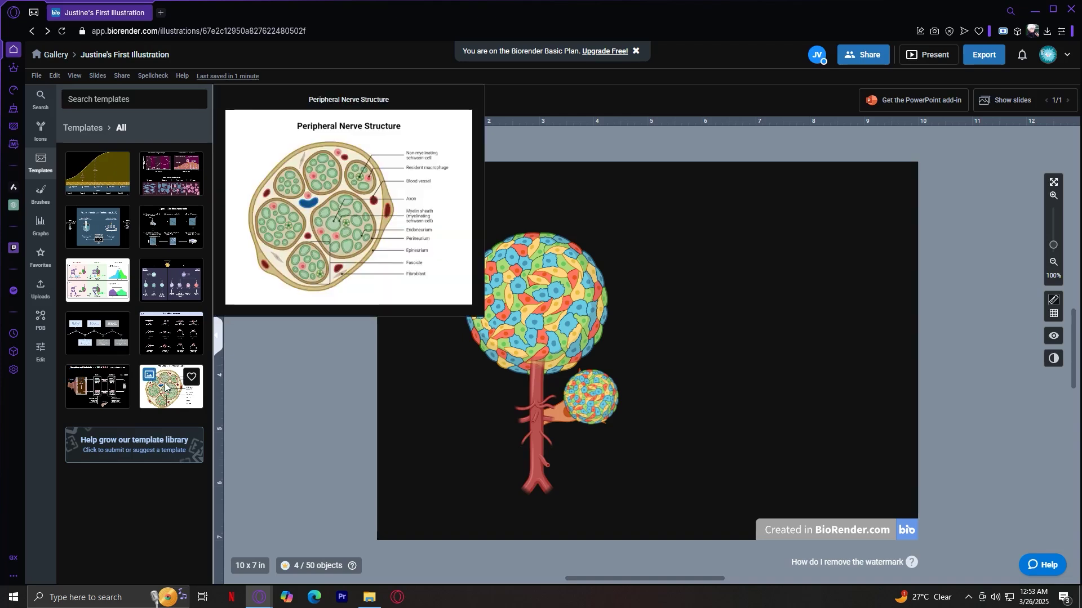
{"action": "mouse_move", "coordinate": [103, 332]}
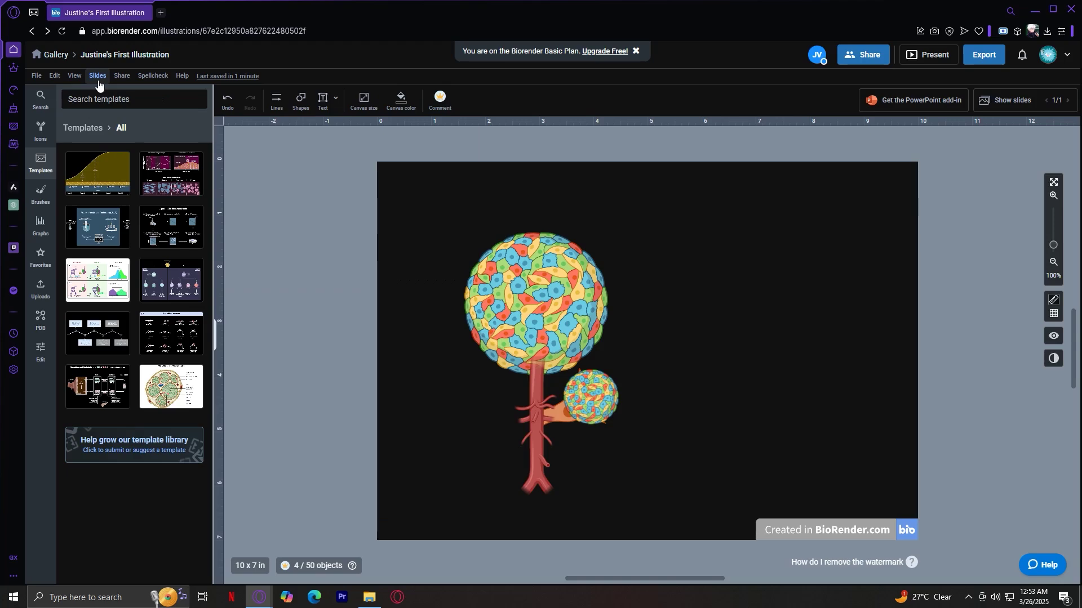
{"action": "left_click", "coordinate": [99, 187]}
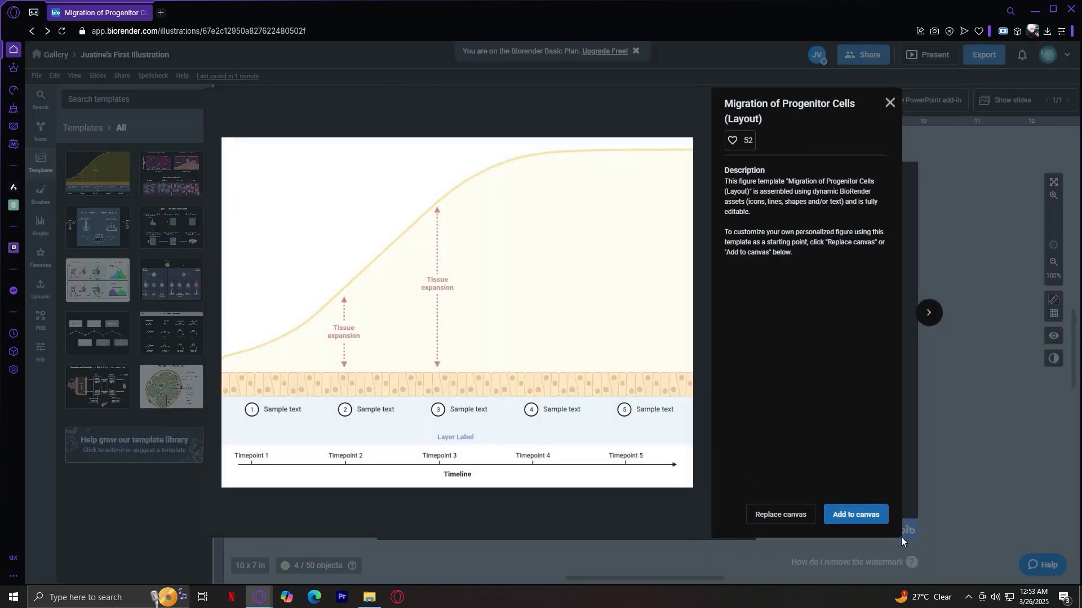
Add the Migration of Progenitor Cells (Layout) template, bringing the canvas to 34 objects
{"action": "left_click", "coordinate": [877, 519]}
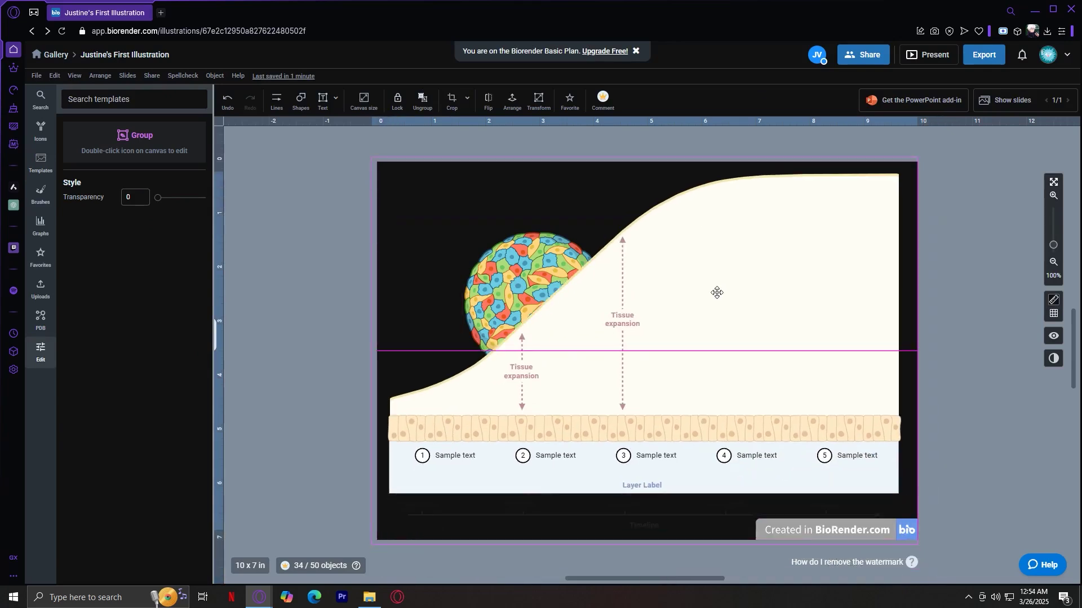
{"action": "left_click", "coordinate": [54, 194]}
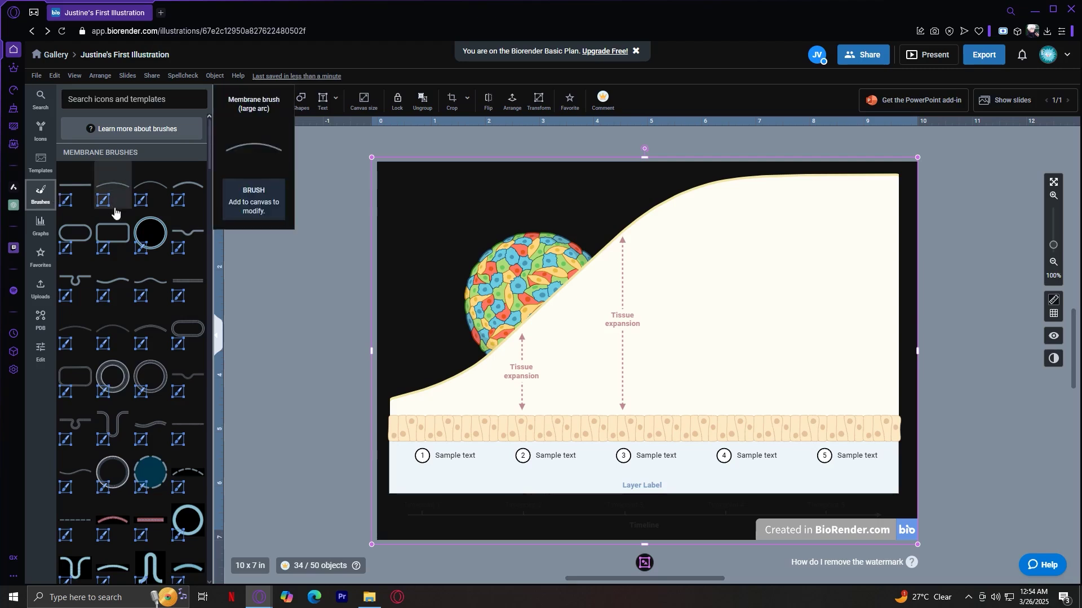
Add a straight membrane brush and position it at the middle of the slope
{"action": "mouse_move", "coordinate": [75, 188]}
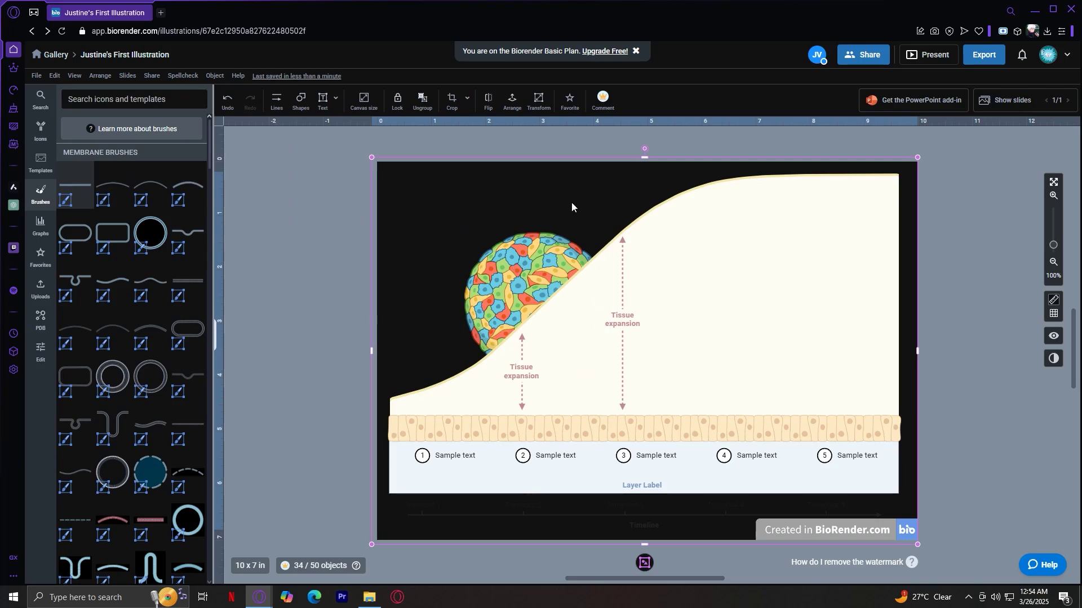
{"action": "mouse_move", "coordinate": [701, 365]}
{"action": "left_mouse_down"}
{"action": "mouse_move", "coordinate": [513, 251]}
{"action": "mouse_move", "coordinate": [640, 289]}
{"action": "mouse_move", "coordinate": [648, 250]}
{"action": "left_mouse_up"}
{"action": "left_click_drag", "start_coordinate": [702, 306], "coordinate": [673, 321]}
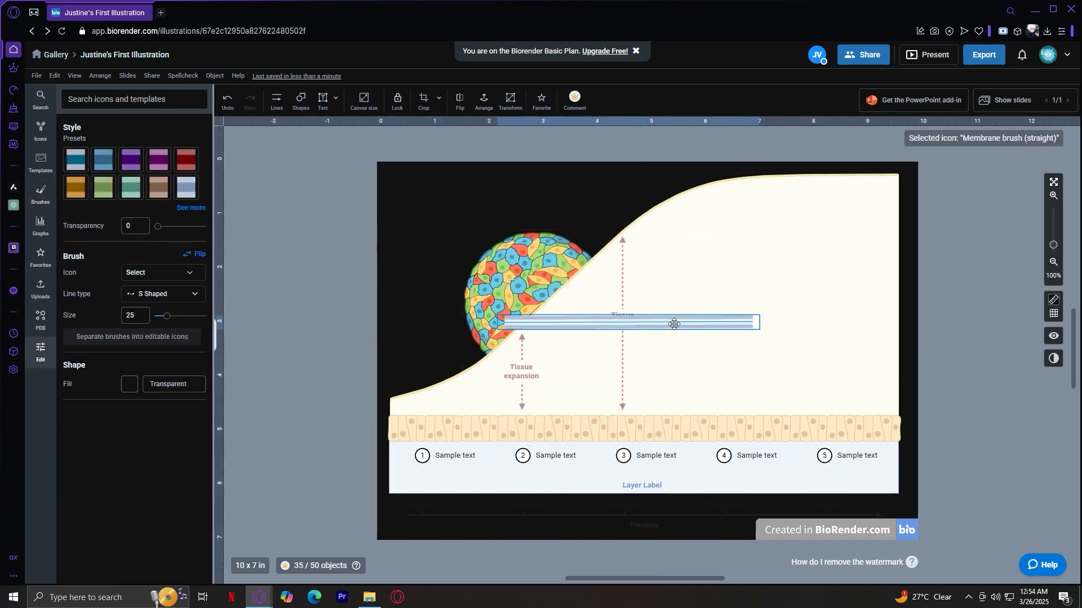
Add a pill-shaped membrane brush shifted right, then create a new Untitled graph
{"action": "left_click", "coordinate": [46, 192]}
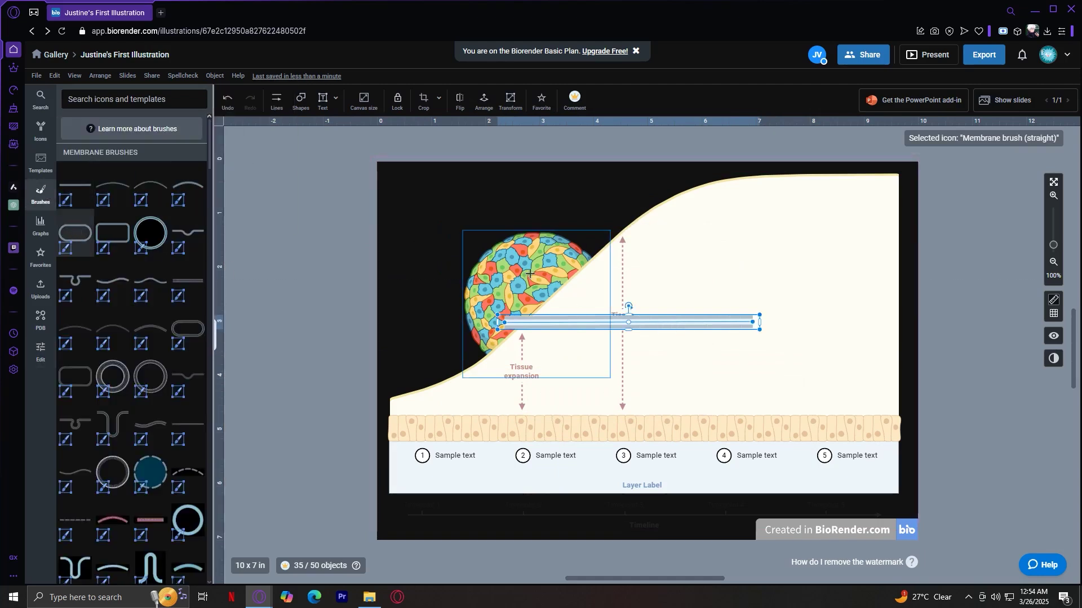
{"action": "left_click", "coordinate": [580, 311]}
{"action": "mouse_move", "coordinate": [660, 215]}
{"action": "left_mouse_down"}
{"action": "mouse_move", "coordinate": [820, 241]}
{"action": "mouse_move", "coordinate": [774, 175]}
{"action": "mouse_move", "coordinate": [789, 276]}
{"action": "mouse_move", "coordinate": [804, 273]}
{"action": "left_mouse_up"}
{"action": "left_click", "coordinate": [40, 225]}
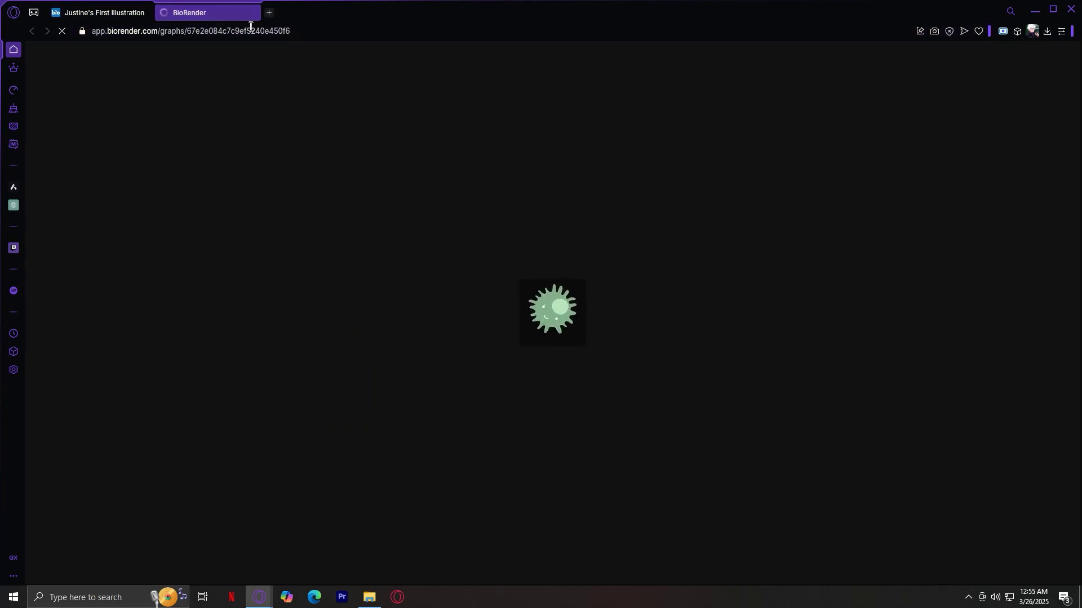
{"action": "left_click", "coordinate": [104, 13]}
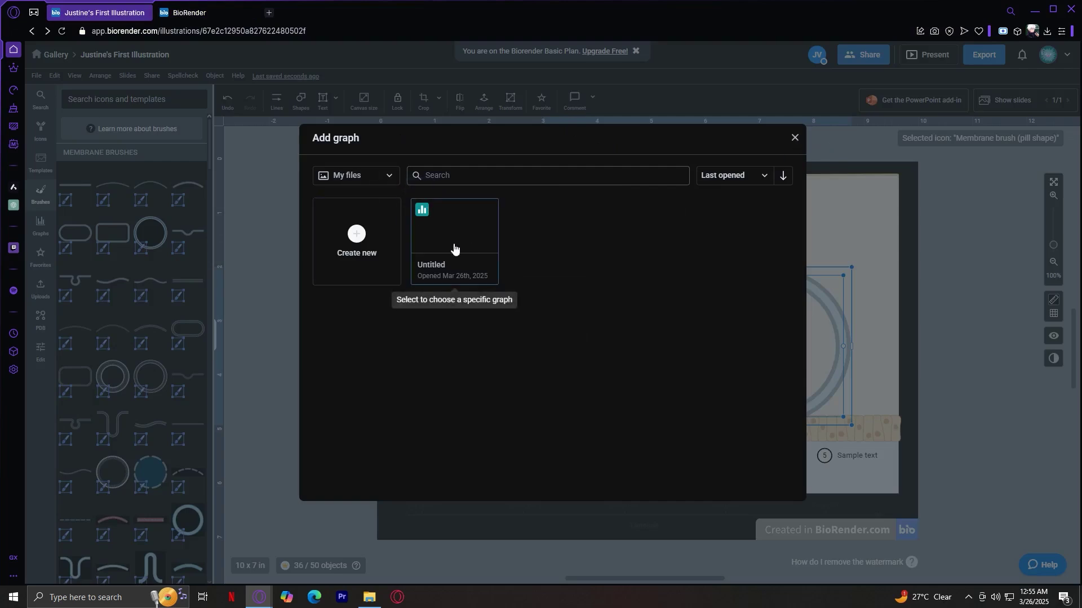
Close the Add graph dialog and lower the straight membrane bar across the pill shape
{"action": "left_click", "coordinate": [794, 138]}
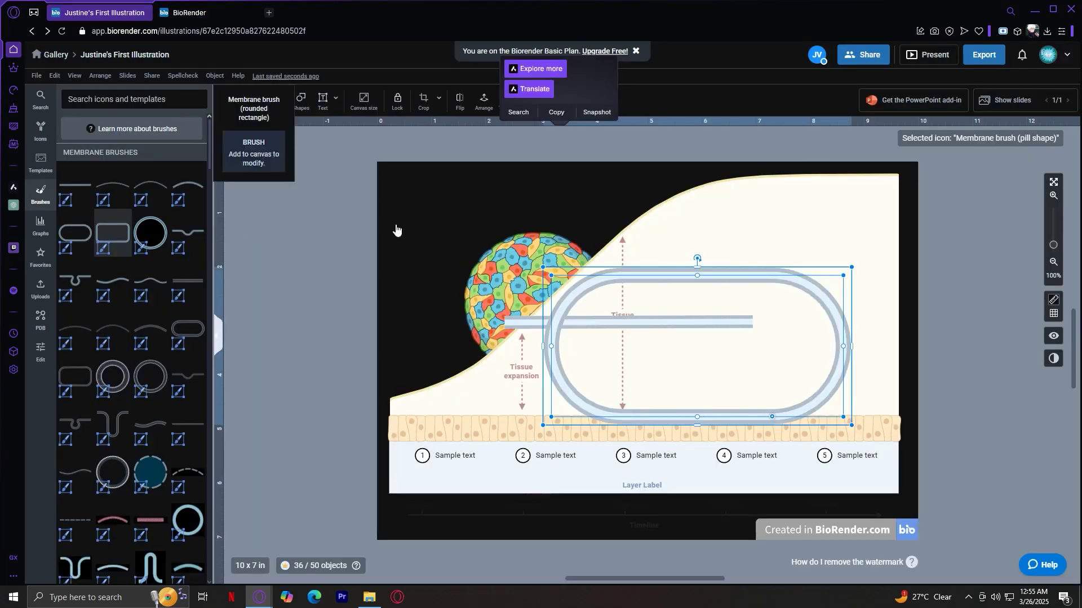
{"action": "left_click", "coordinate": [782, 174]}
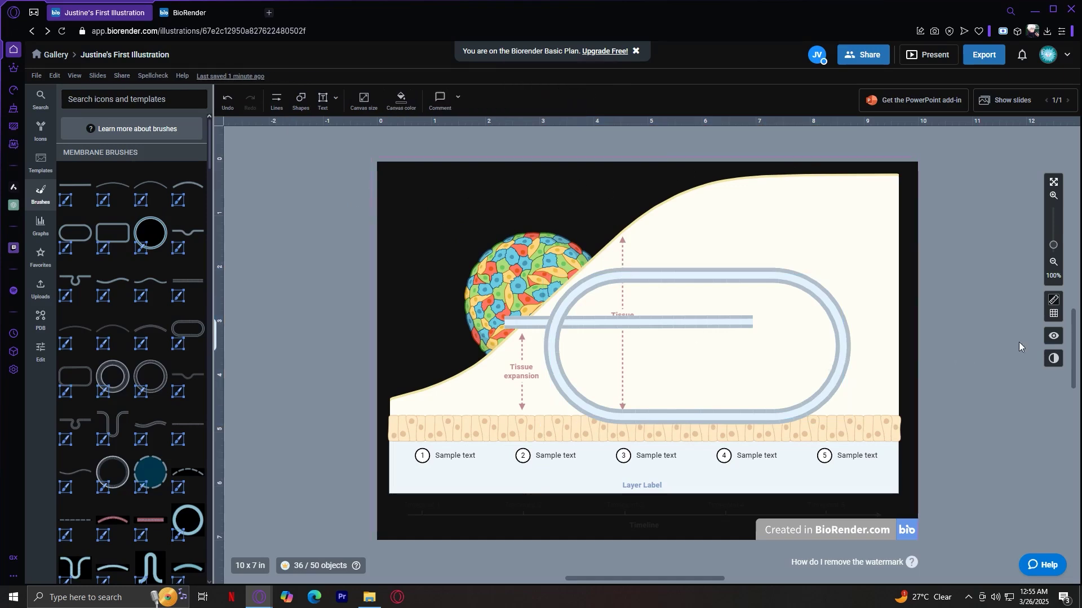
{"action": "left_click_drag", "start_coordinate": [687, 326], "coordinate": [668, 380]}
{"action": "left_click", "coordinate": [822, 222]}
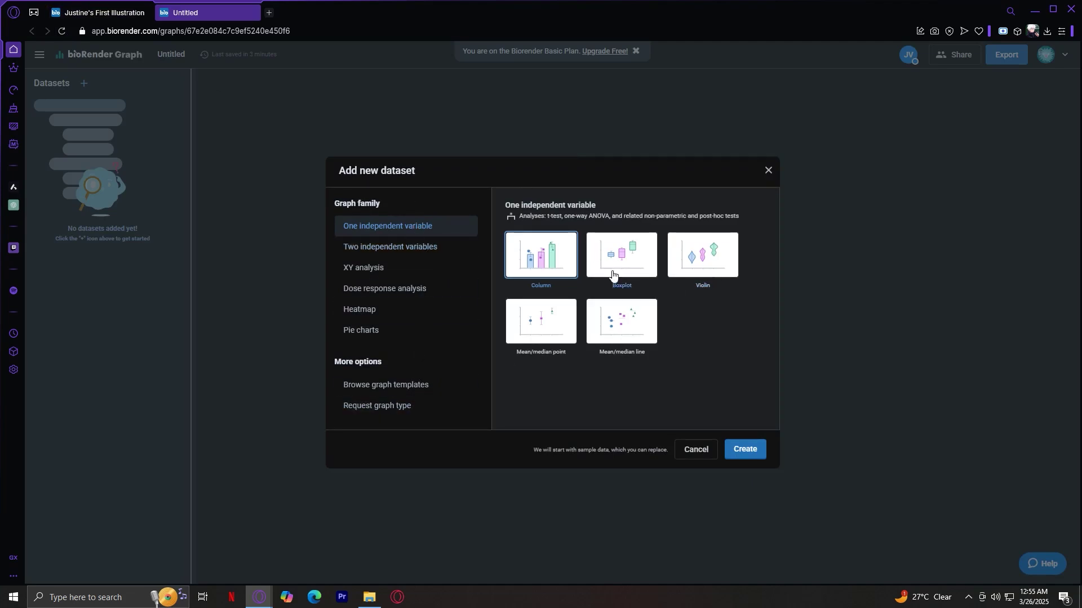
{"action": "left_click", "coordinate": [118, 12]}
{"action": "left_click", "coordinate": [252, 12]}
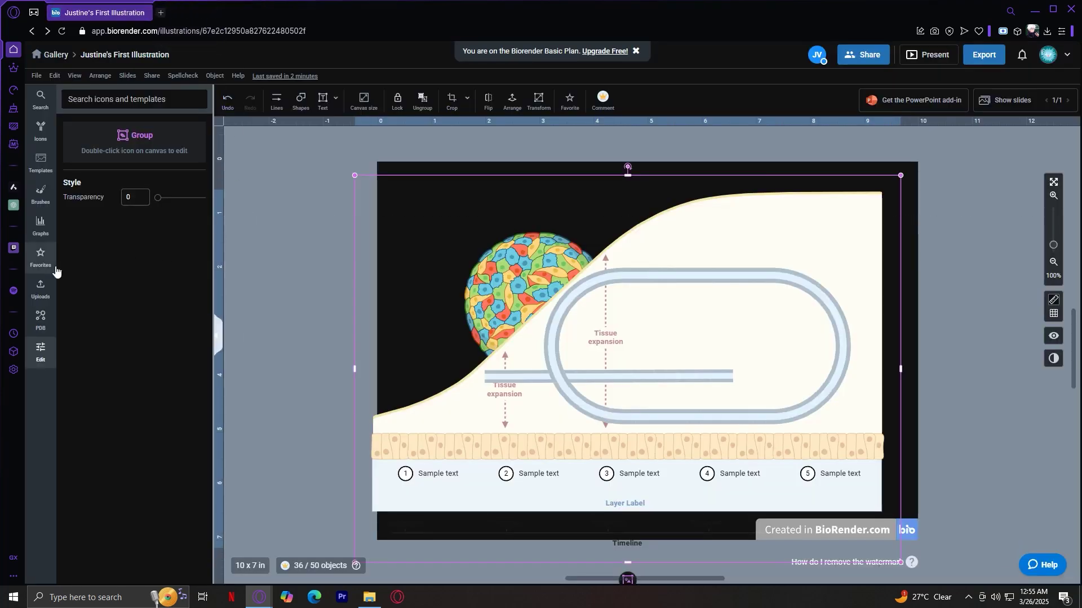
Move the spheroid to the canvas's upper left and save it as a favourite
{"action": "left_click", "coordinate": [37, 265]}
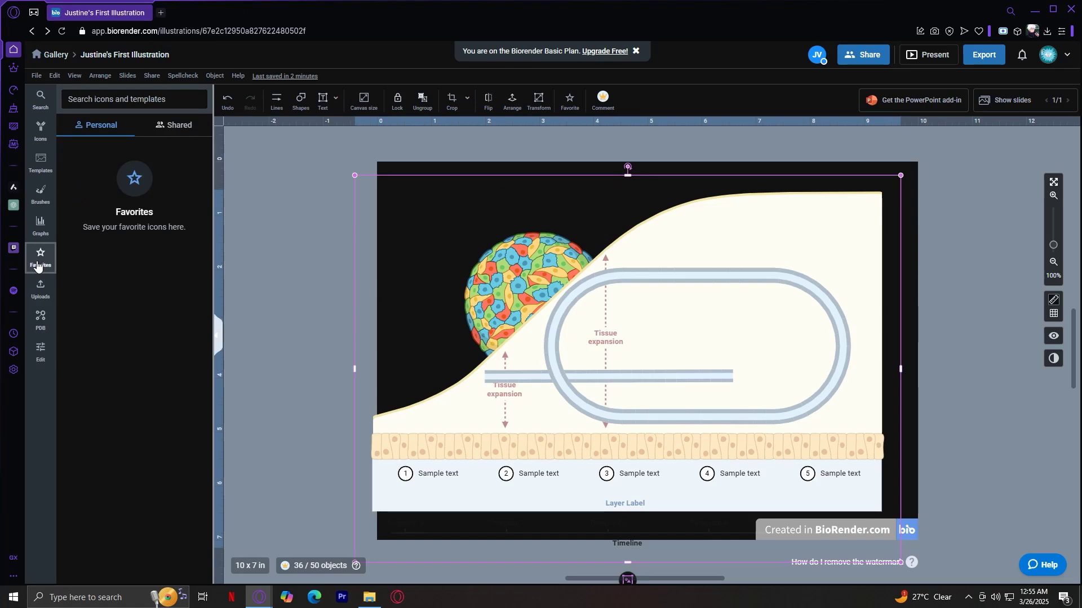
{"action": "left_click", "coordinate": [485, 282]}
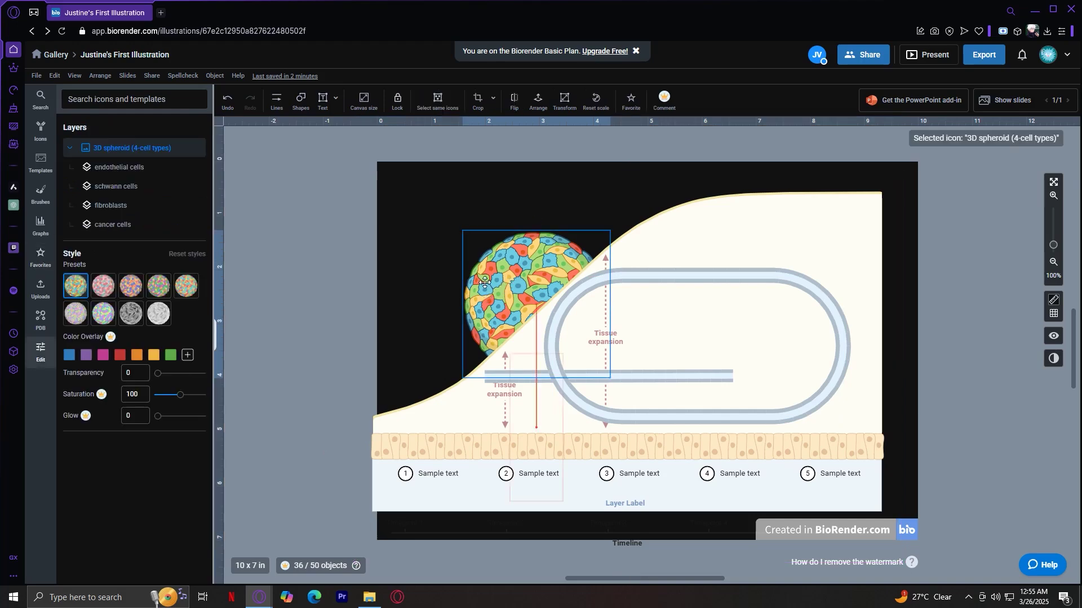
{"action": "left_click_drag", "start_coordinate": [485, 282], "coordinate": [413, 235]}
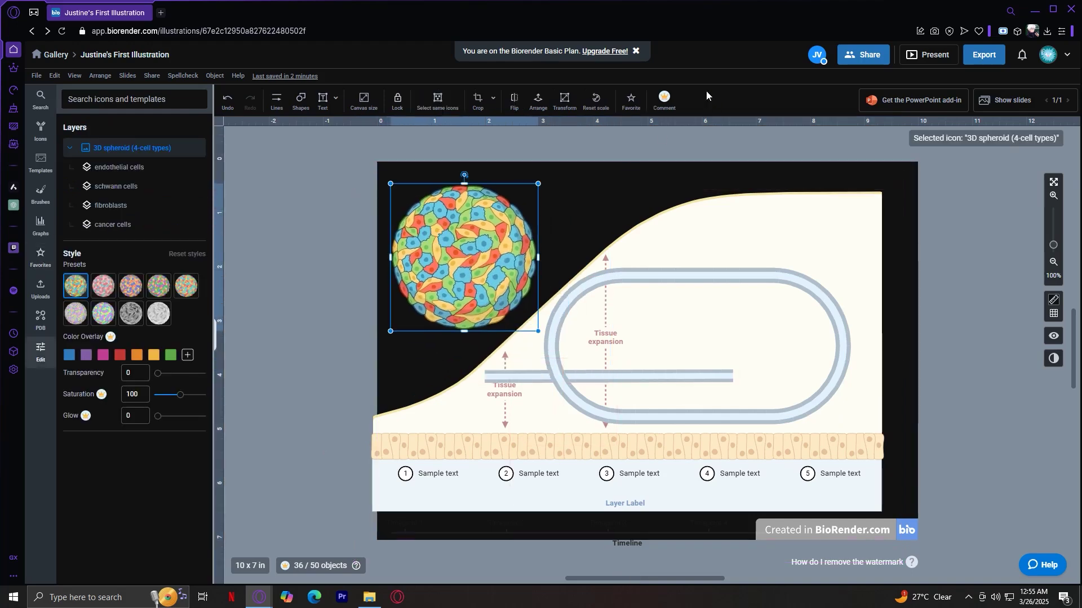
{"action": "left_click", "coordinate": [642, 98]}
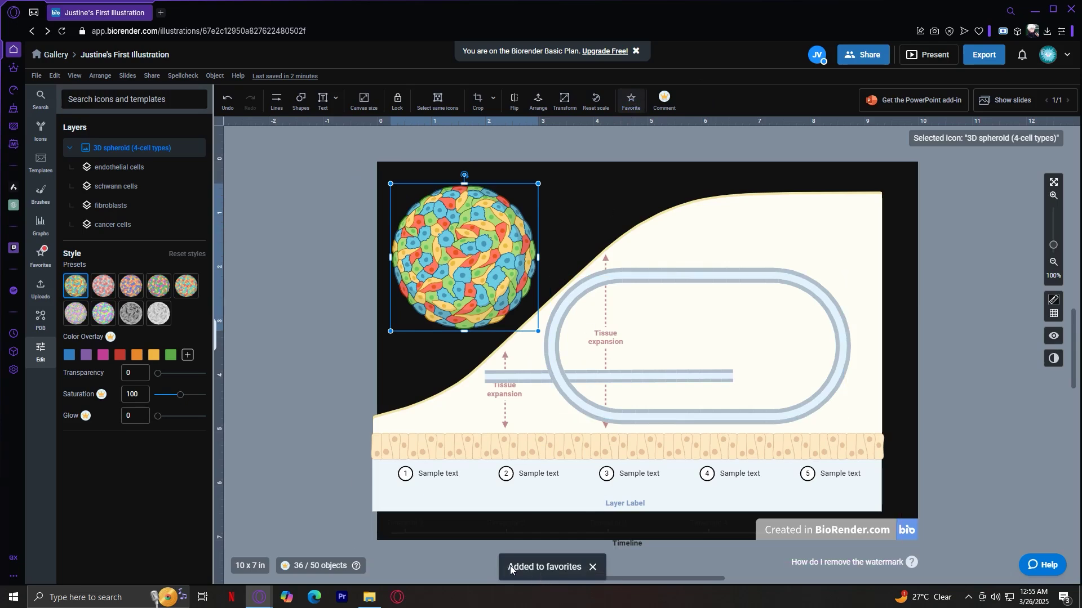
{"action": "left_click", "coordinate": [47, 259]}
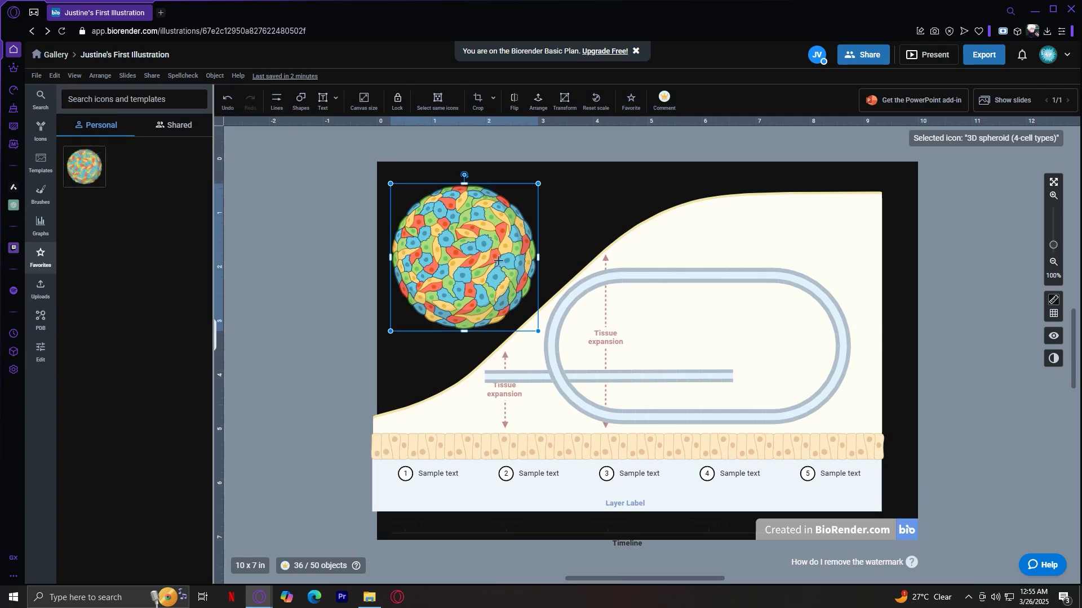
Duplicate the spheroid with Ctrl+C / Ctrl+V and place the copy beside the original
{"action": "key", "text": "ctrl+c"}
{"action": "key", "text": "ctrl+v"}
{"action": "left_click_drag", "start_coordinate": [654, 389], "coordinate": [573, 272]}
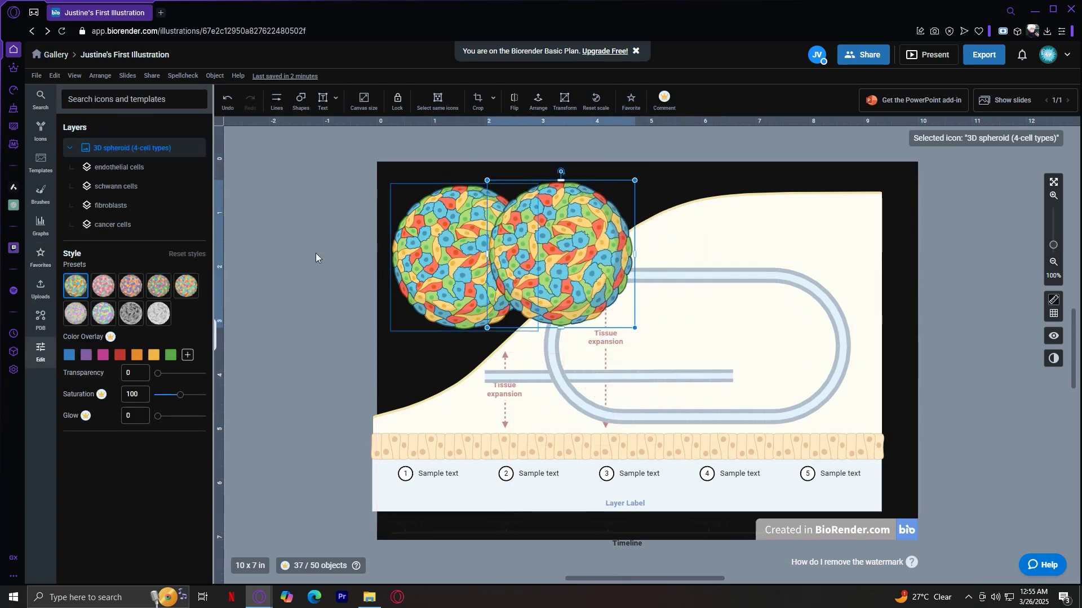
{"action": "left_click", "coordinate": [38, 296]}
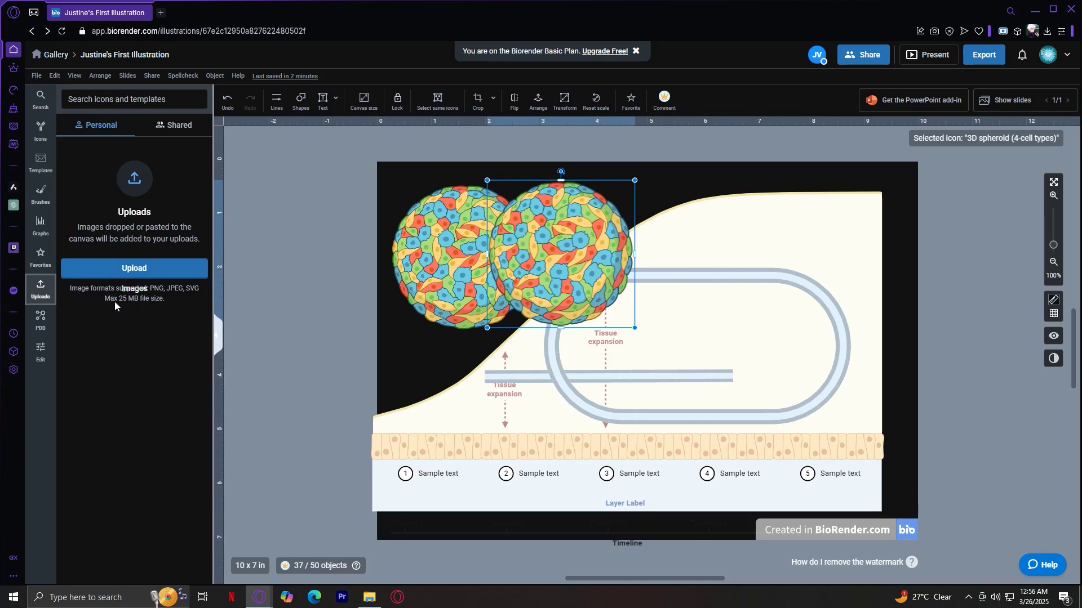
Open the PDB builder from the left sidebar to create custom protein icons
{"action": "left_click", "coordinate": [40, 320]}
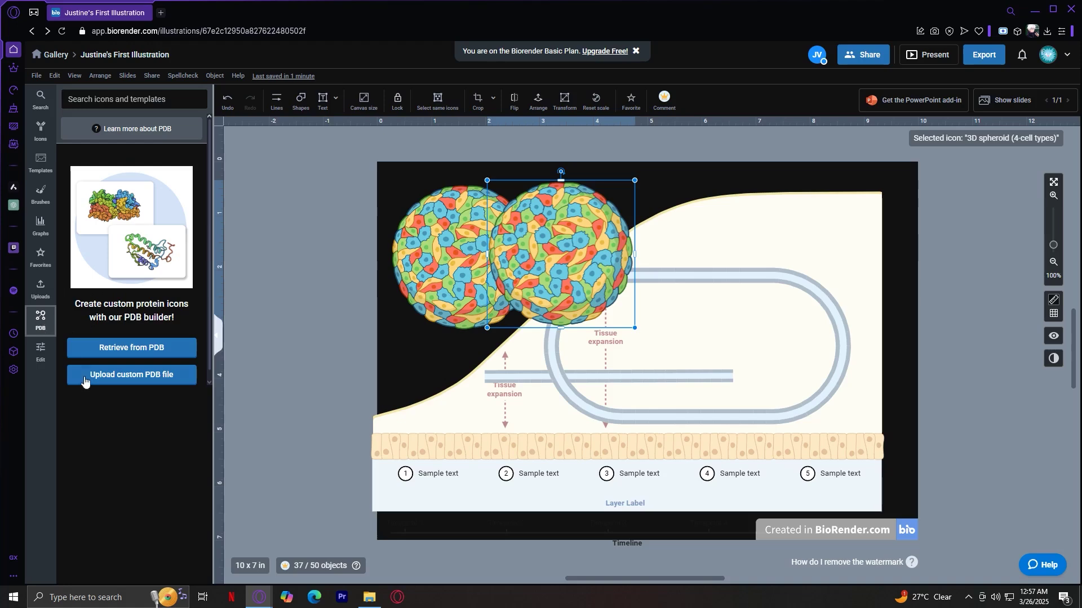
Drag the second spheroid onto the pill shape's right end and browse its endothelial, Schwann, fibroblast and cancer layers
{"action": "left_click", "coordinate": [48, 351]}
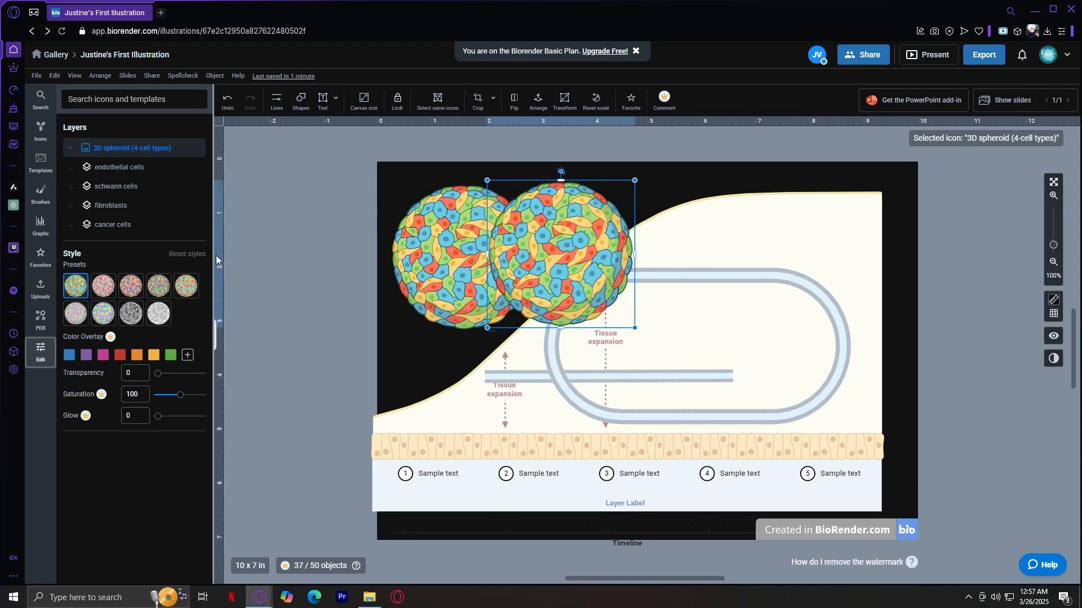
{"action": "left_click_drag", "start_coordinate": [602, 268], "coordinate": [818, 385]}
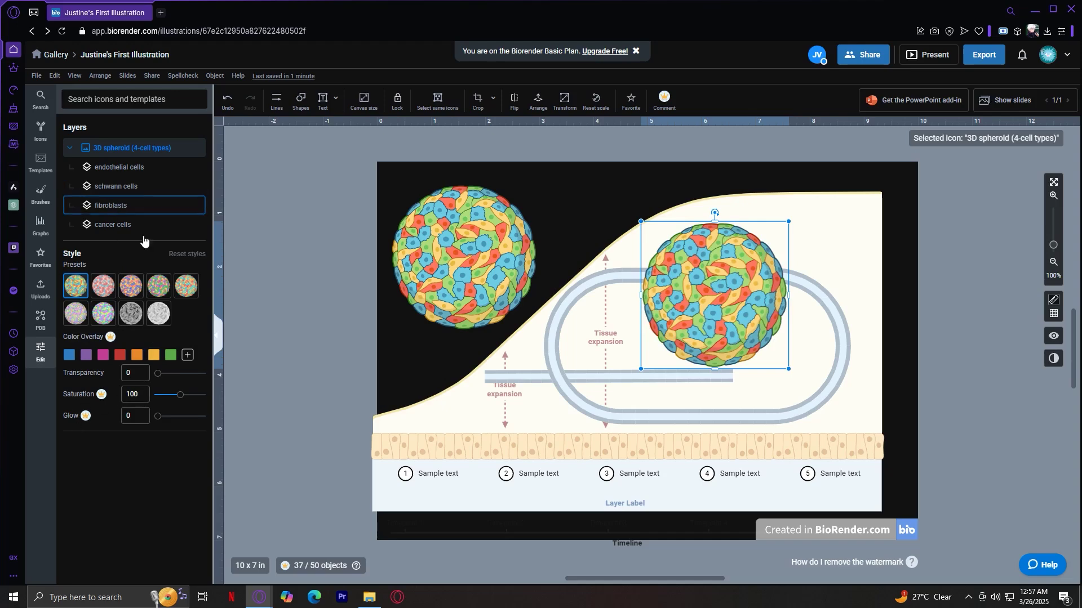
{"action": "left_click", "coordinate": [133, 167]}
{"action": "left_click", "coordinate": [133, 186]}
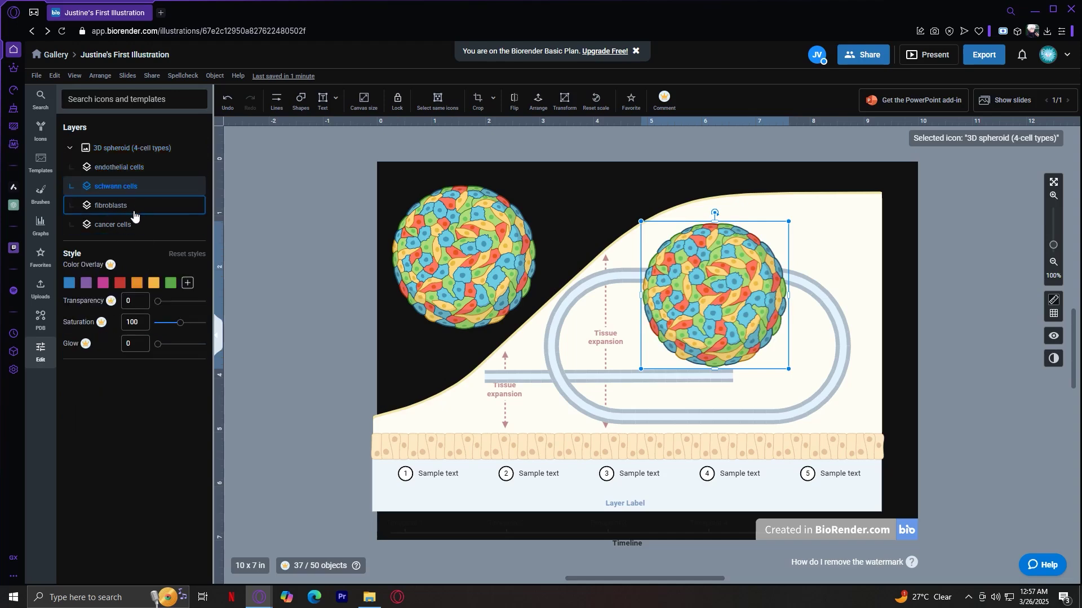
{"action": "left_click", "coordinate": [134, 210]}
{"action": "left_click", "coordinate": [135, 225]}
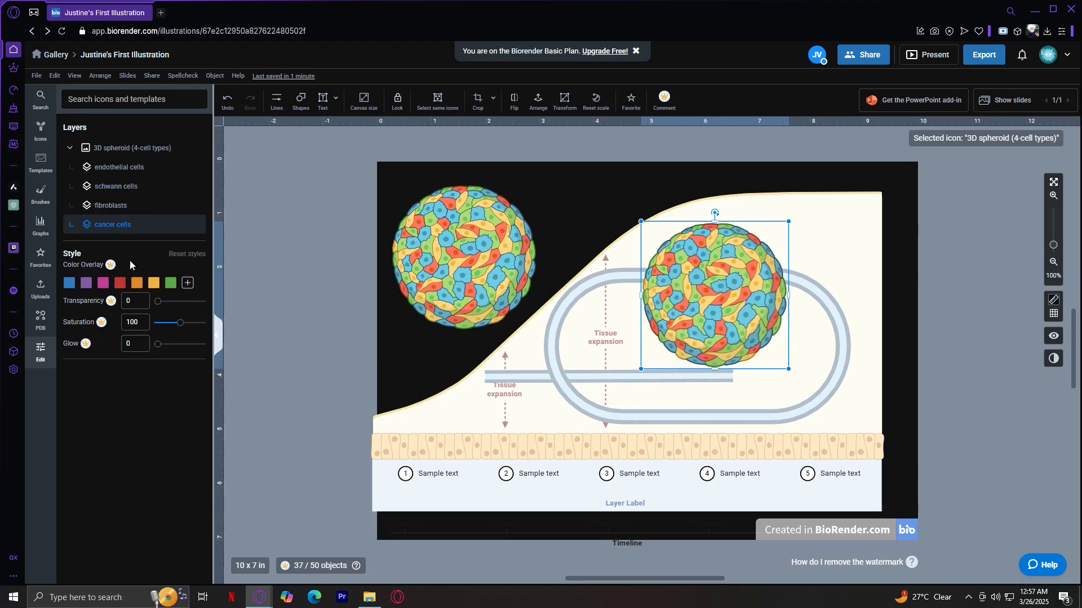
Try orange on the cancer cells, revert them to blue, then reselect the whole spheroid and deselect it
{"action": "left_click", "coordinate": [145, 283]}
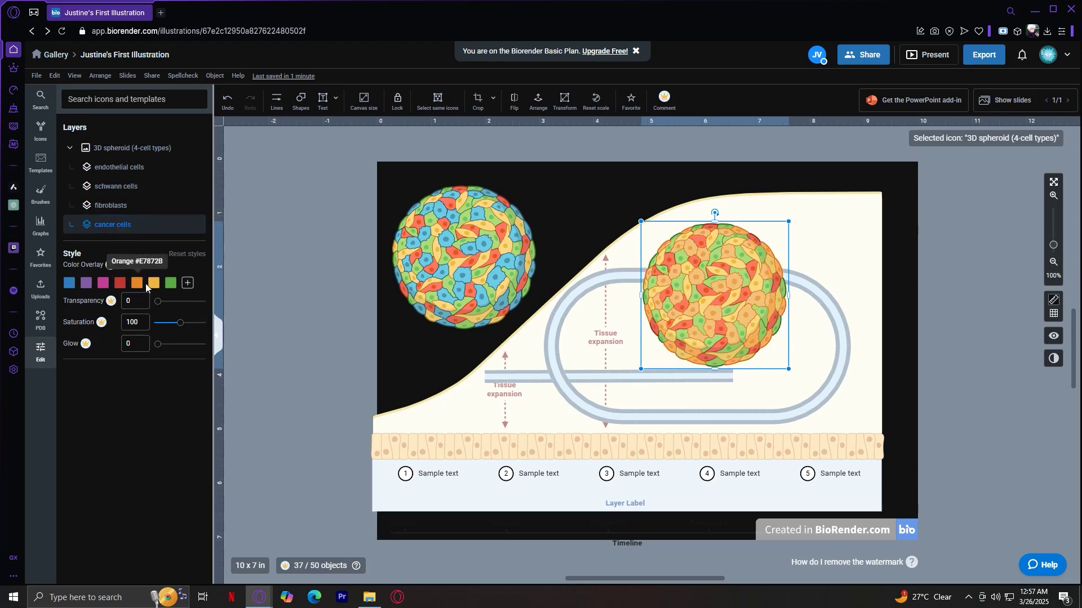
{"action": "left_click", "coordinate": [145, 283]}
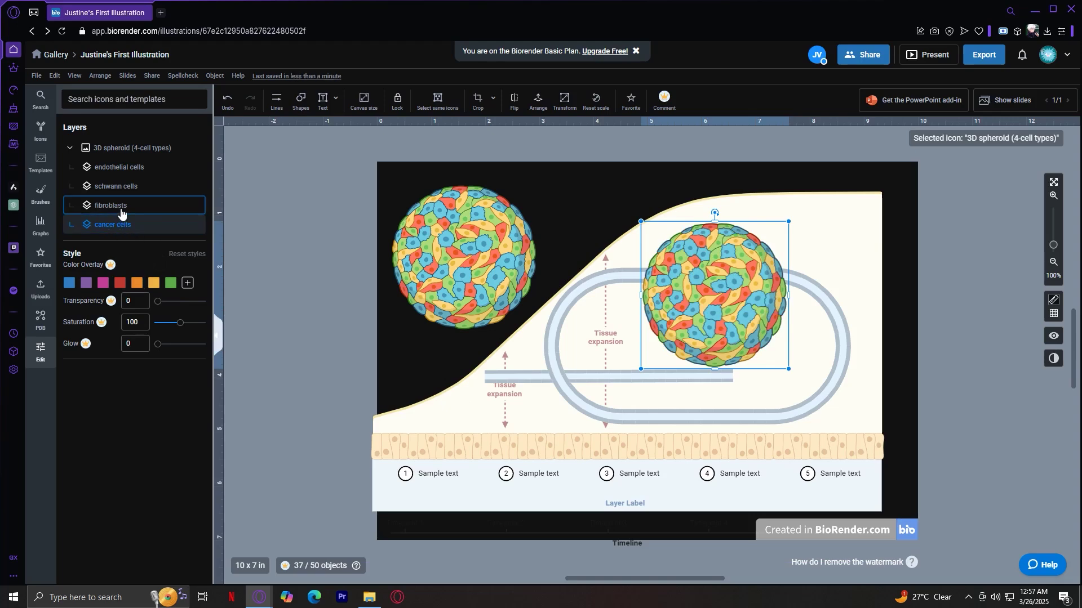
{"action": "left_click", "coordinate": [120, 208]}
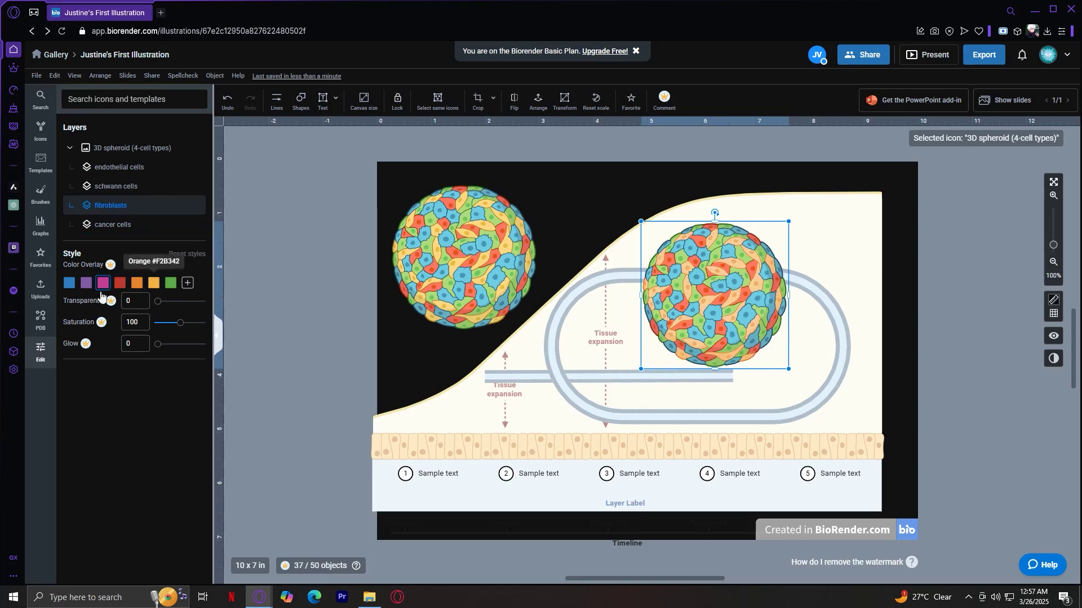
{"action": "left_click", "coordinate": [133, 168]}
{"action": "left_click", "coordinate": [139, 153]}
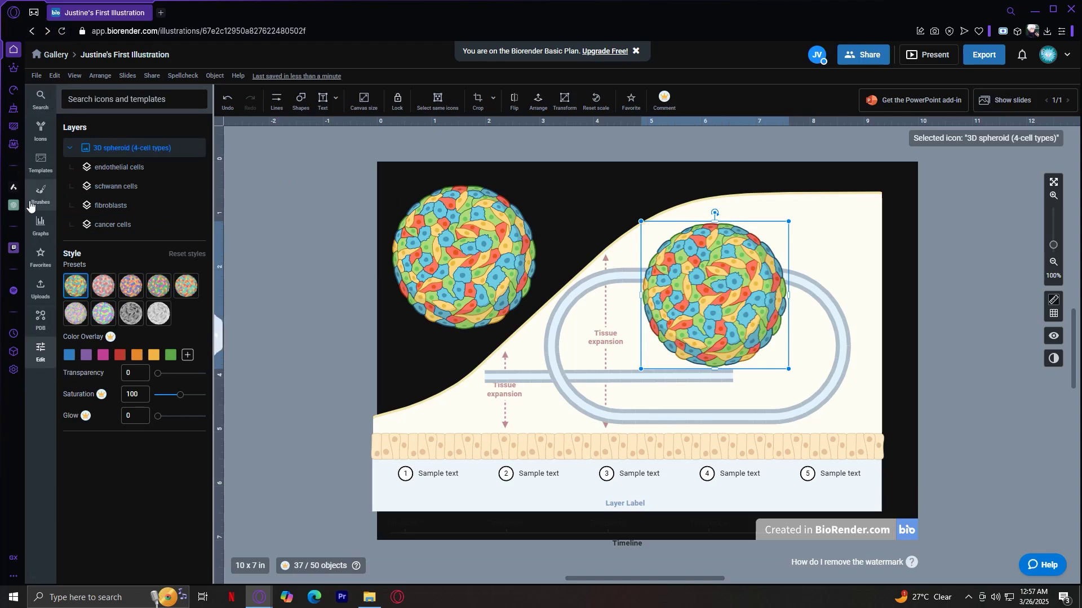
{"action": "left_click", "coordinate": [323, 221]}
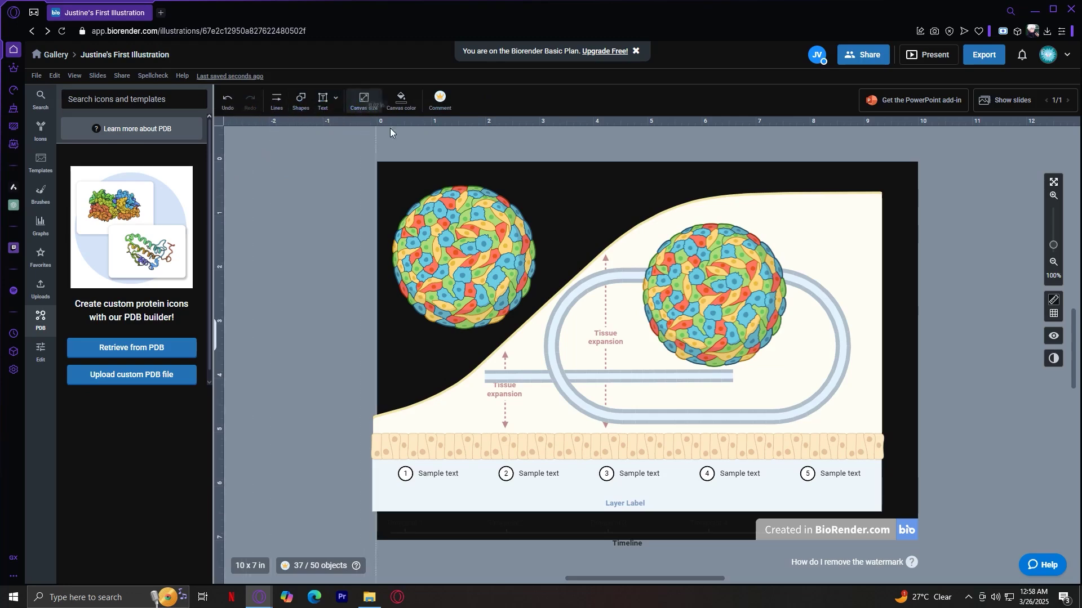
{"action": "left_click_drag", "start_coordinate": [538, 177], "coordinate": [595, 197]}
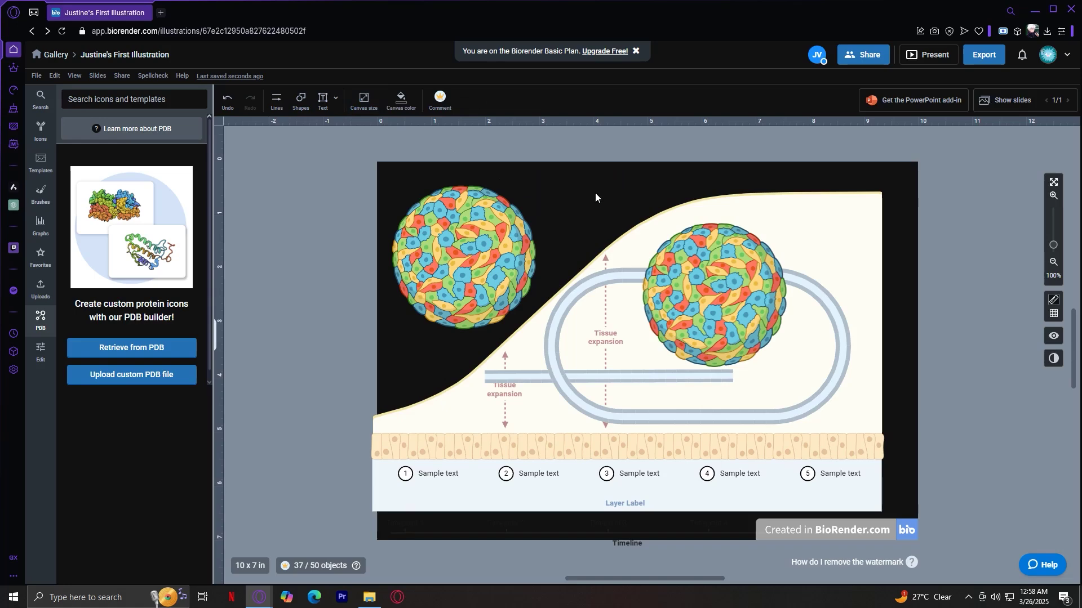